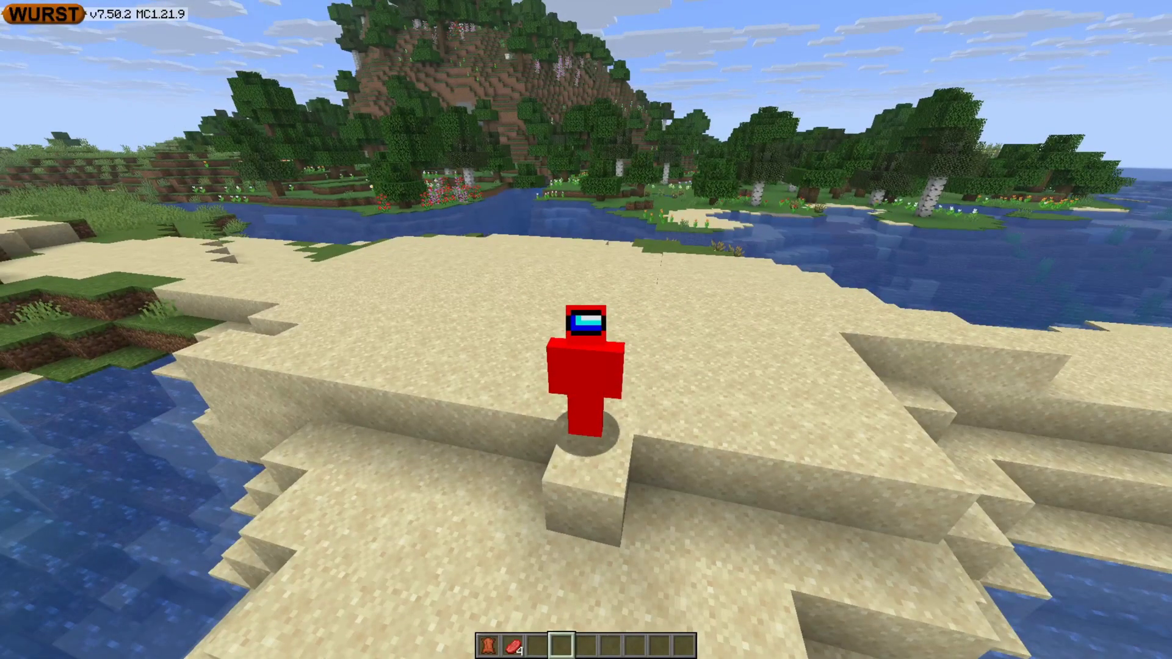
Show the Wurst Navigator hack list over the running game with its keybind
key(Shift_R)
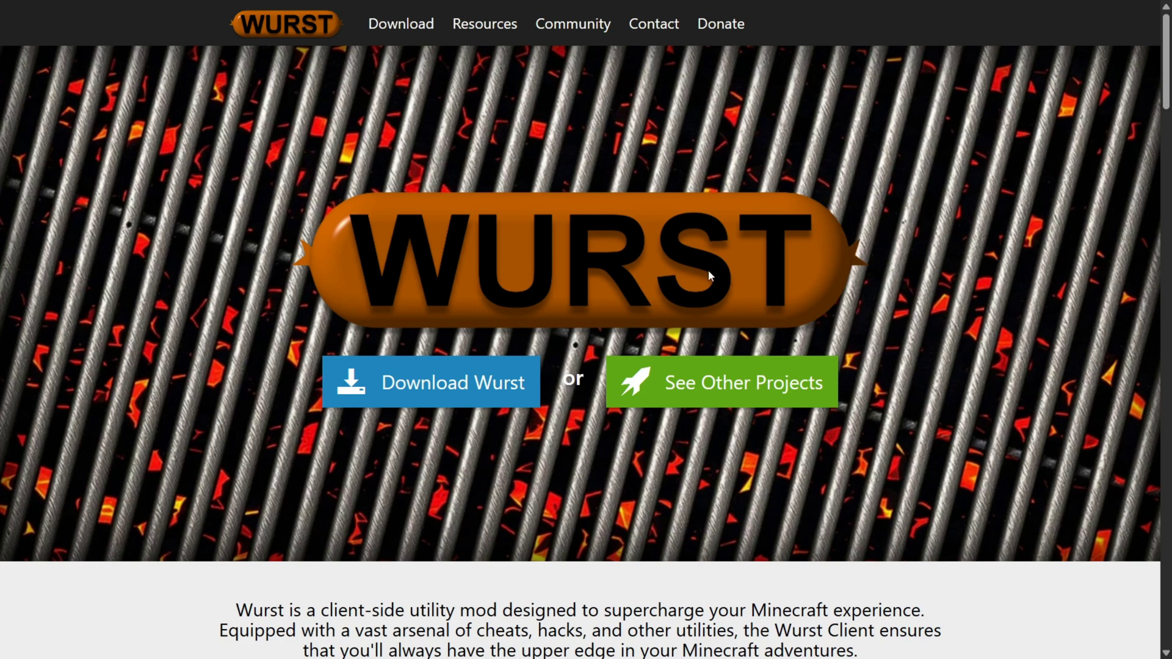
Navigate the Wurst website to the Wurst 7.50.2 update page for Minecraft 1.21.9
scroll(135, 183, down, 5)
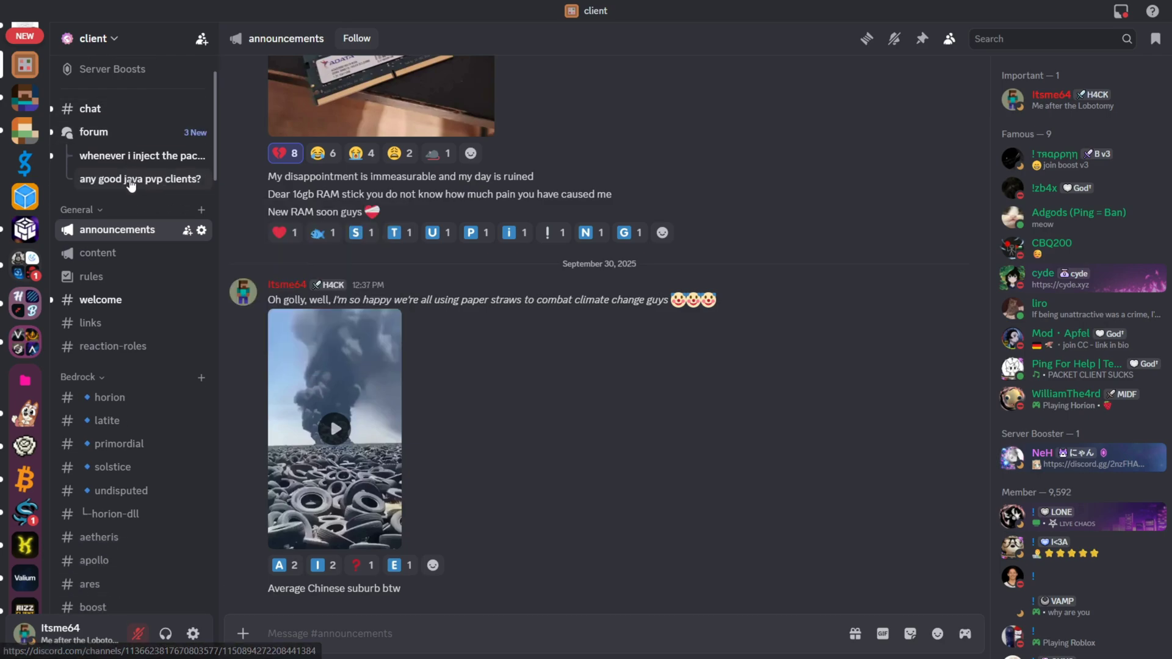
scroll(125, 185, down, 15)
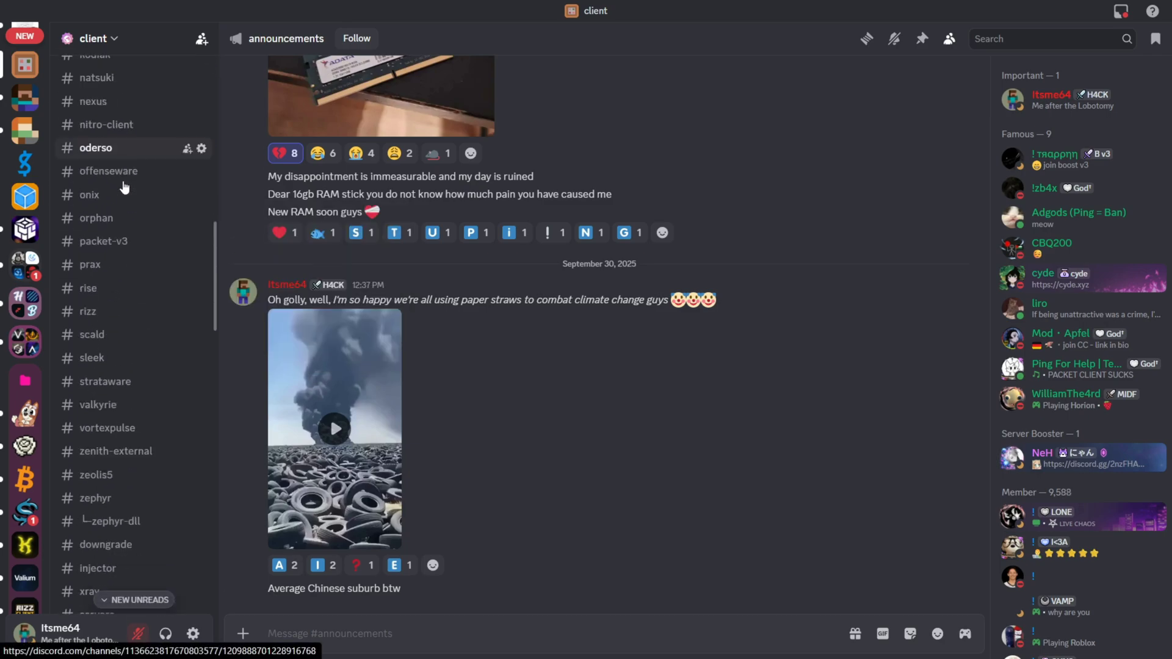
scroll(128, 189, down, 5)
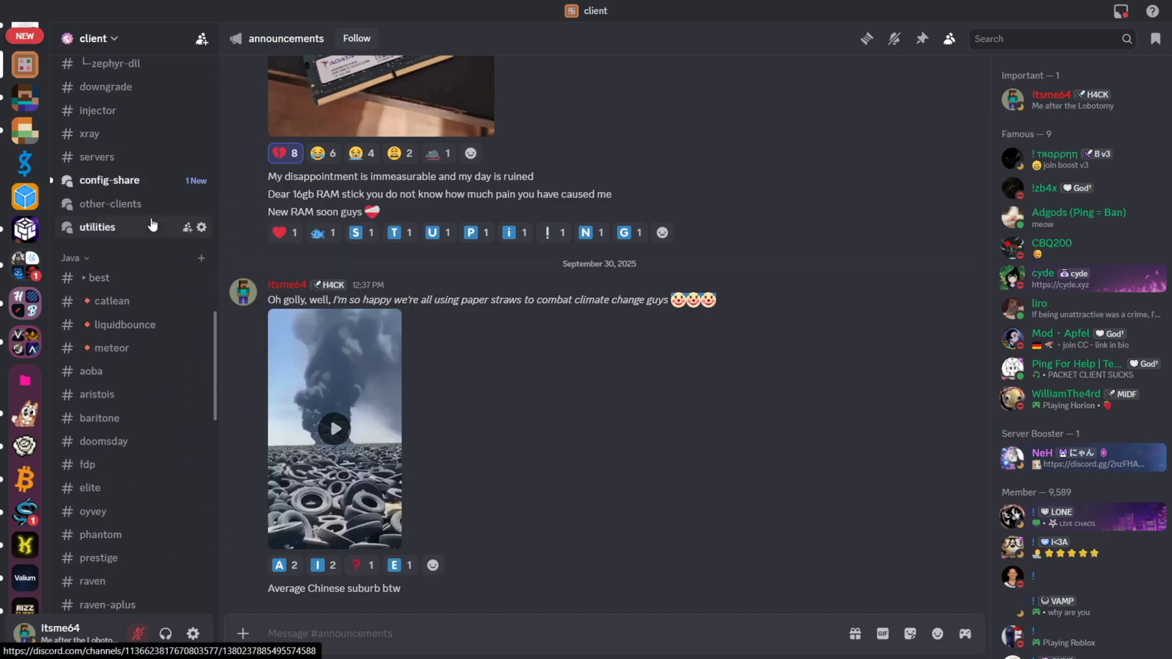
mouse_move(152, 225)
scroll(140, 226, down, 10)
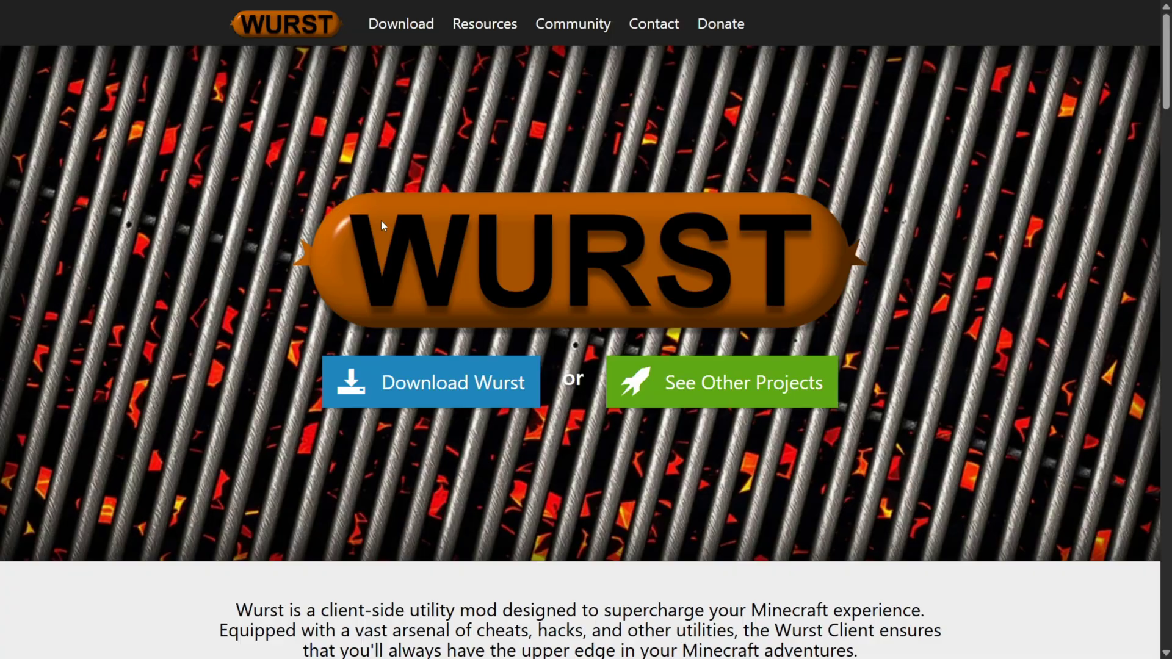
click(425, 382)
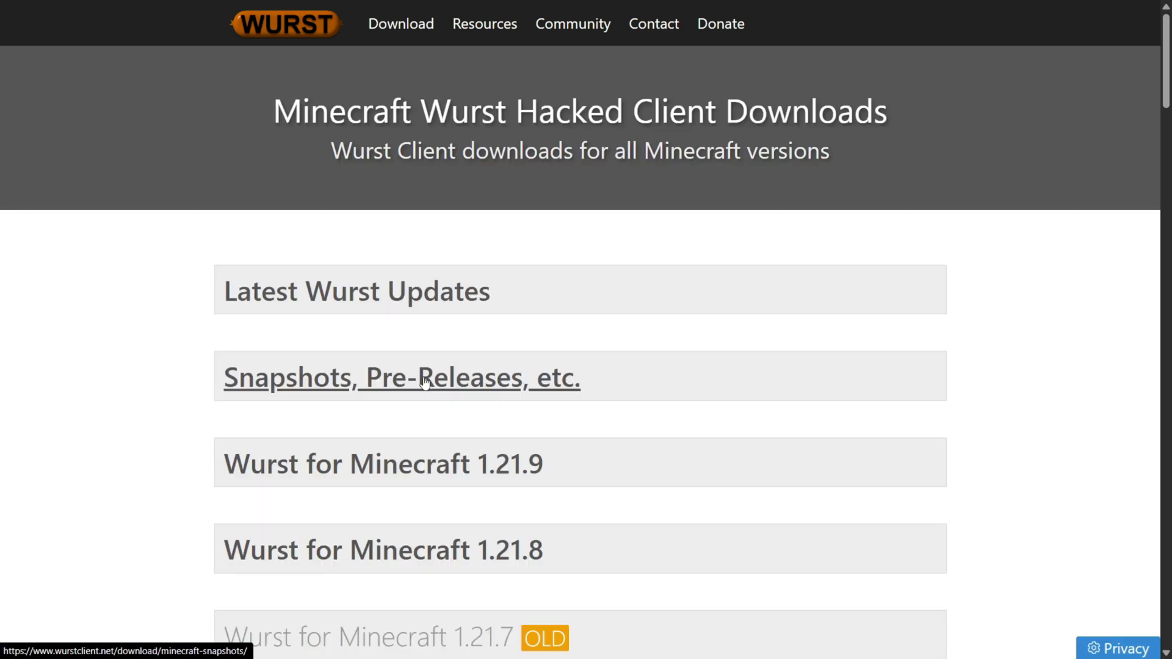
scroll(385, 359, down, 1)
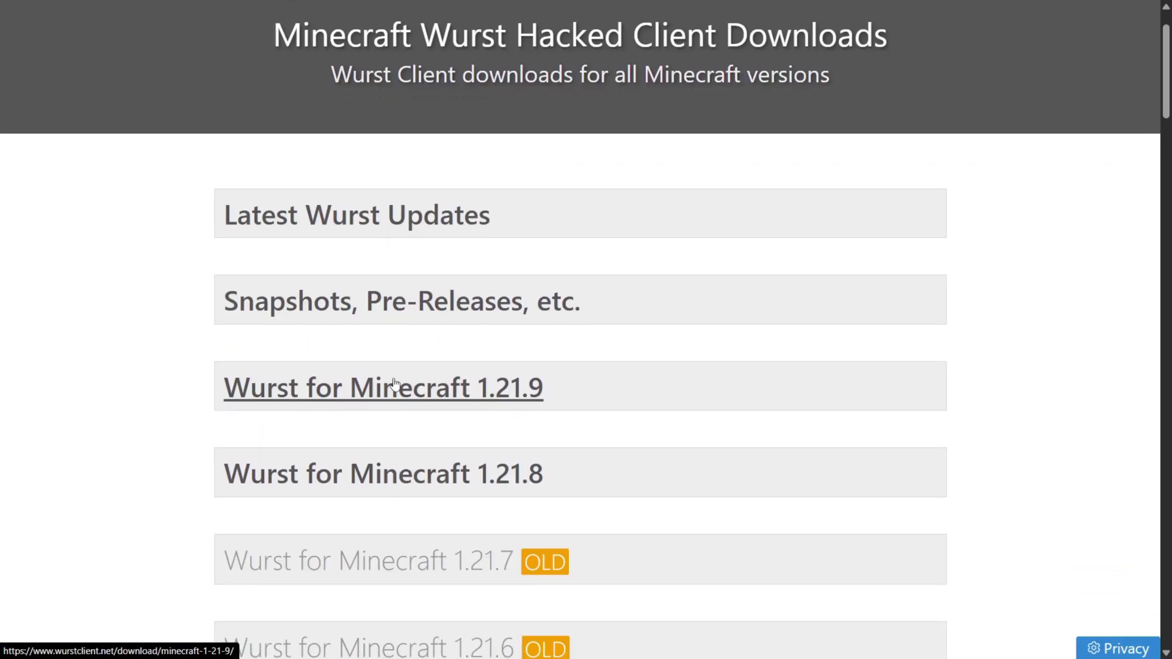
click(403, 391)
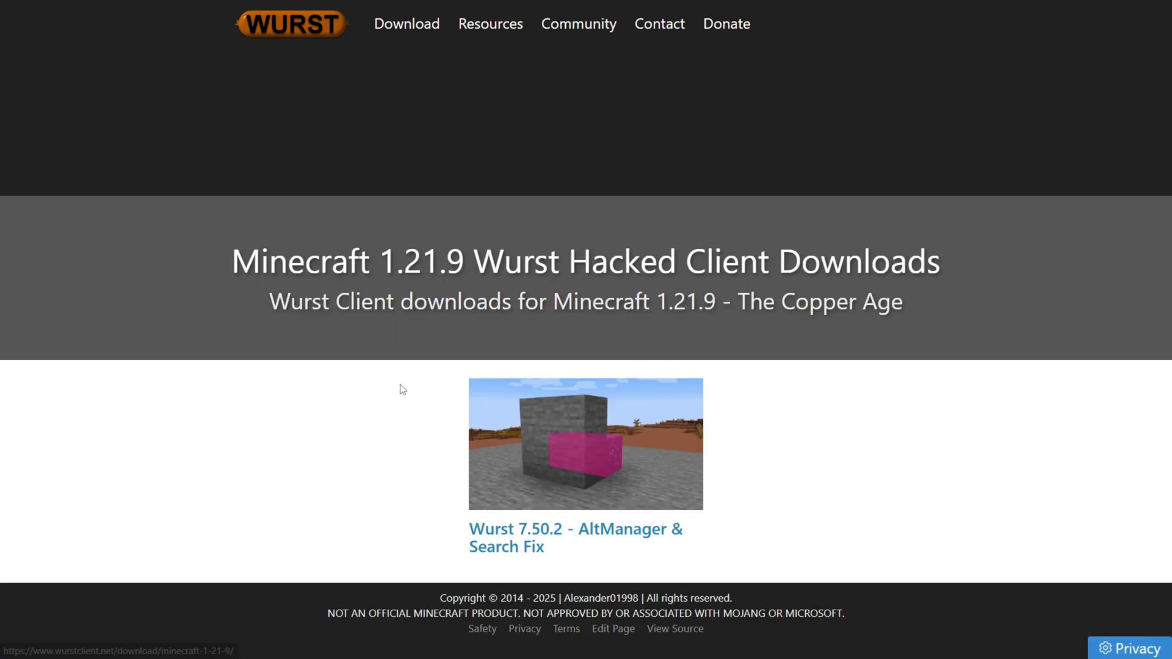
click(600, 483)
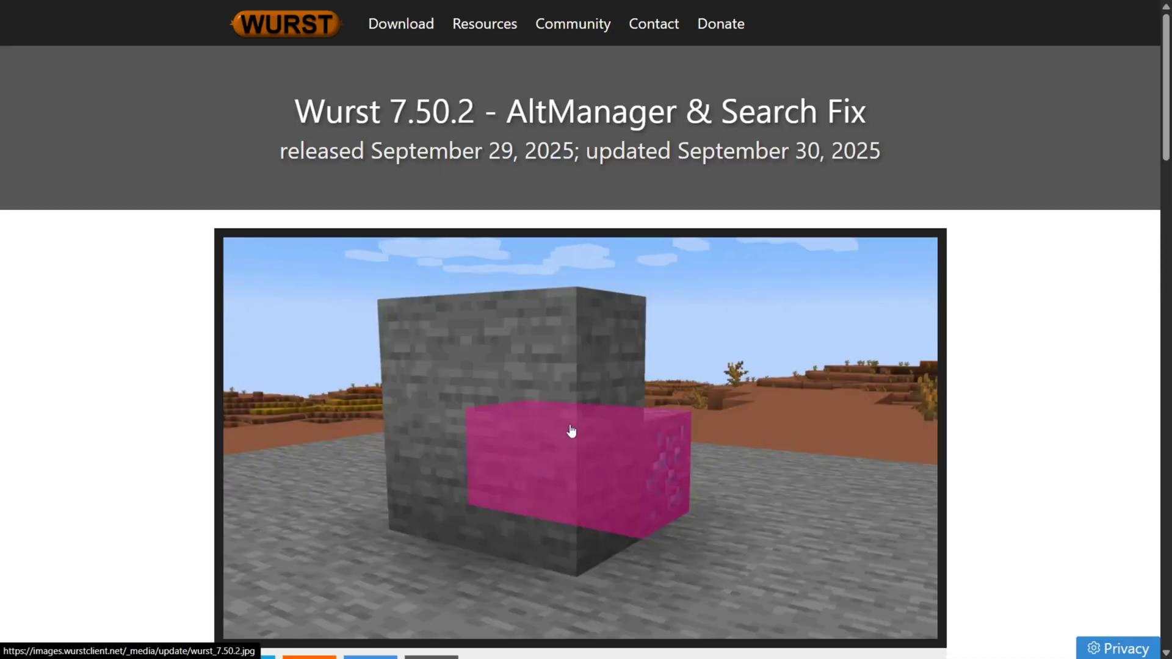
Download the Wurst Client v7.50.2 jar and the matching Fabric API for 1.21.9
scroll(571, 431, down, 15)
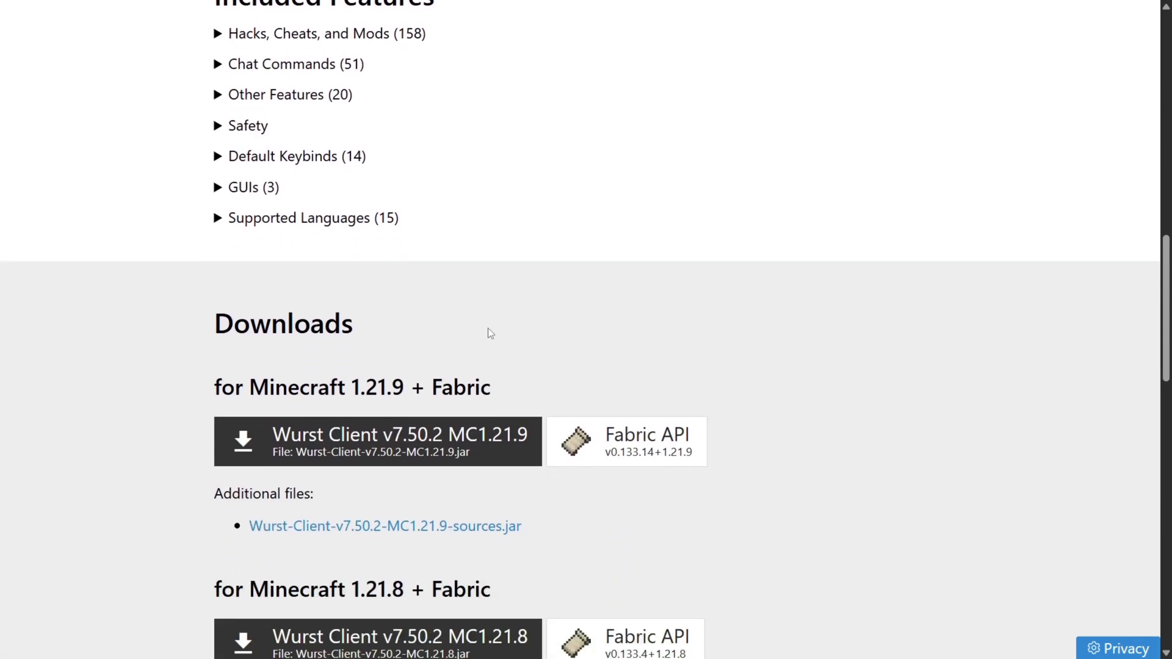
scroll(488, 329, down, 1)
drag(373, 255, 213, 252)
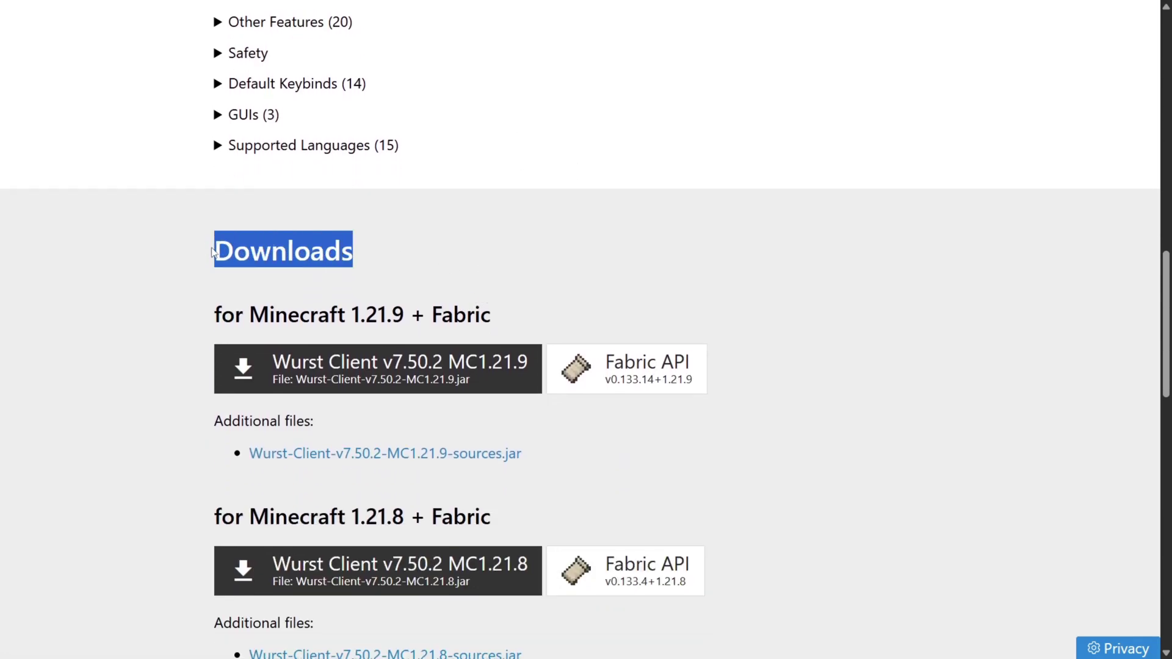
click(478, 266)
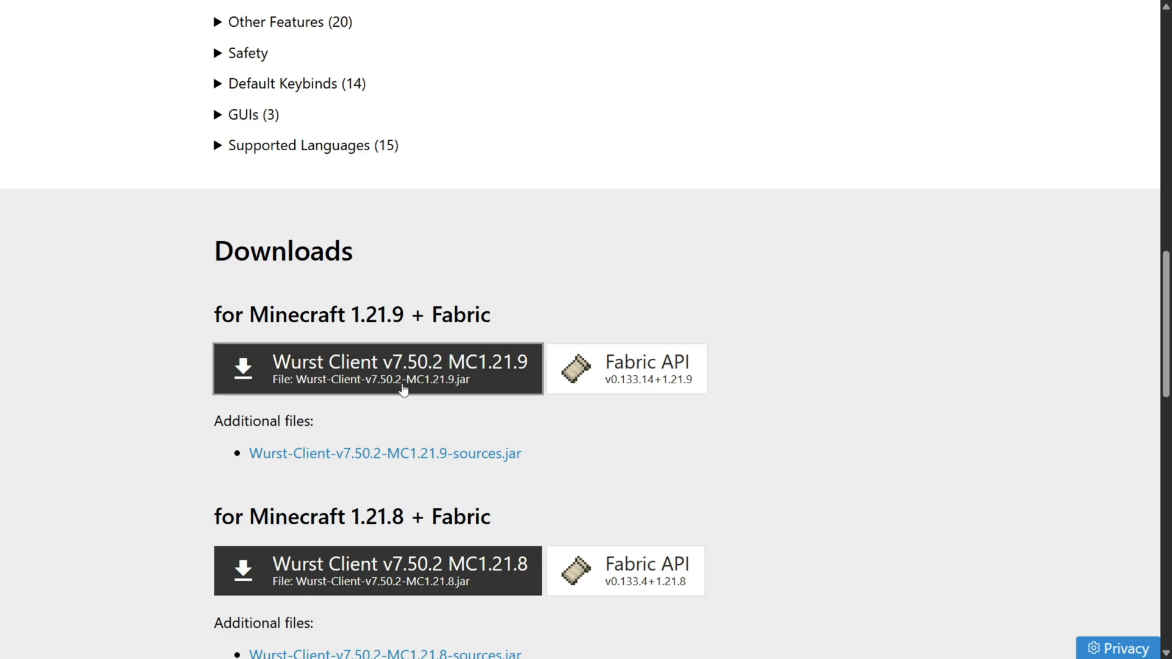
click(362, 372)
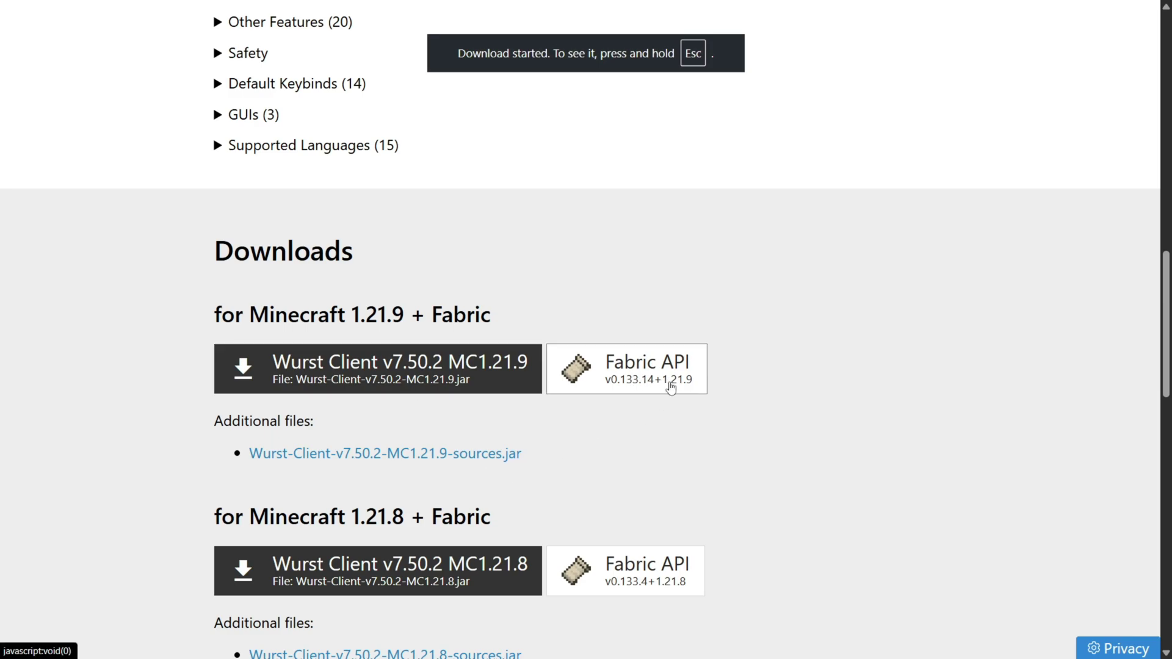
click(644, 382)
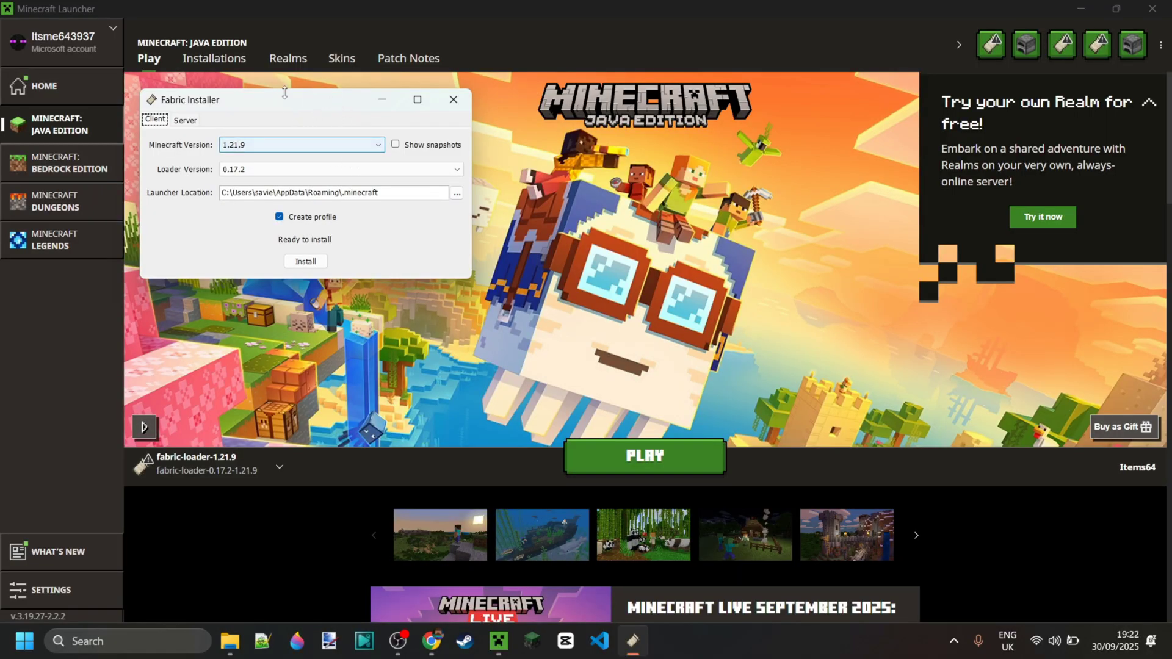
Keep Minecraft 1.21.9 in the Fabric Installer, close it, and list the launcher installations
click(260, 152)
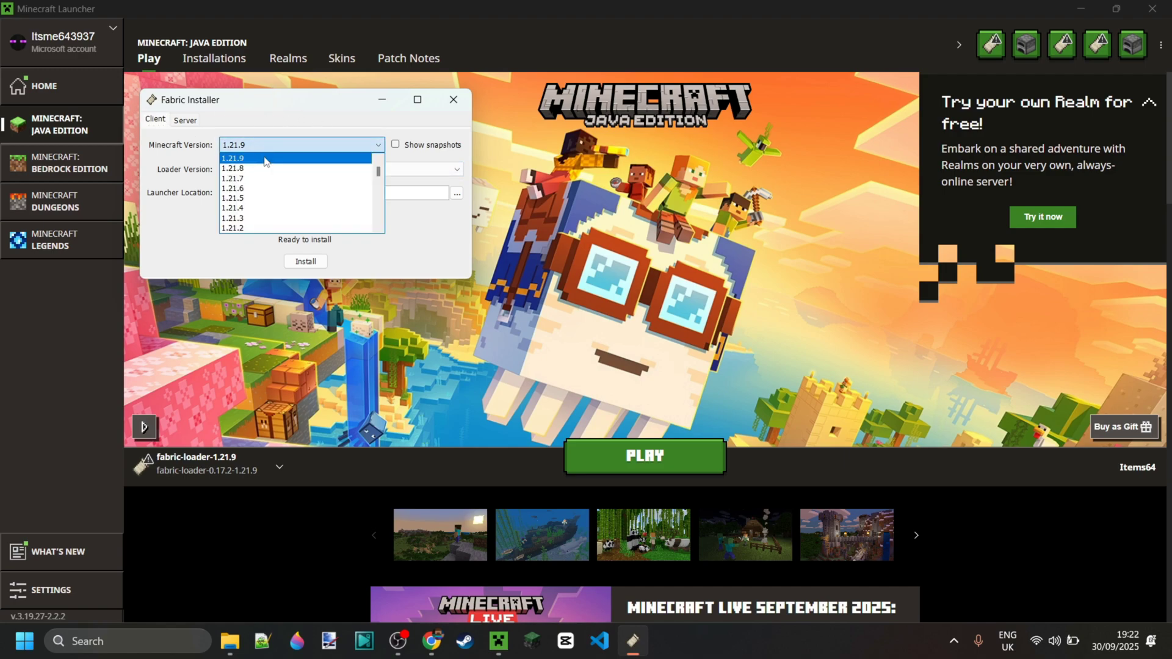
click(269, 162)
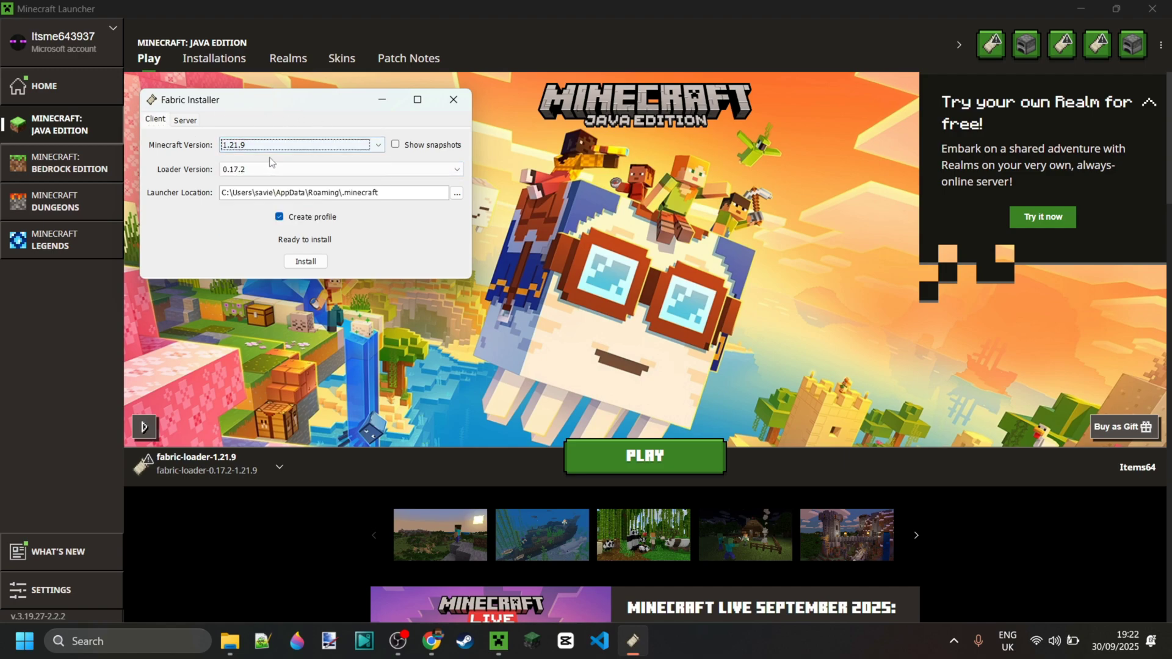
click(453, 100)
click(250, 466)
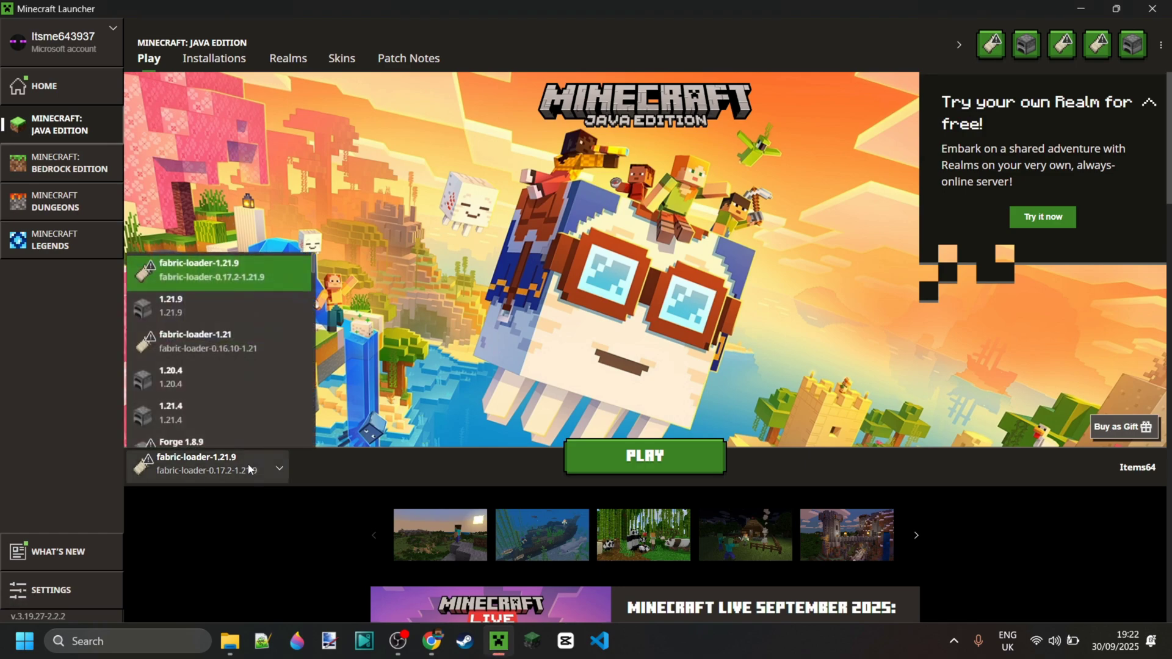
Keep fabric-loader-1.21.9 as the launcher installation and check the two downloaded jars
click(215, 278)
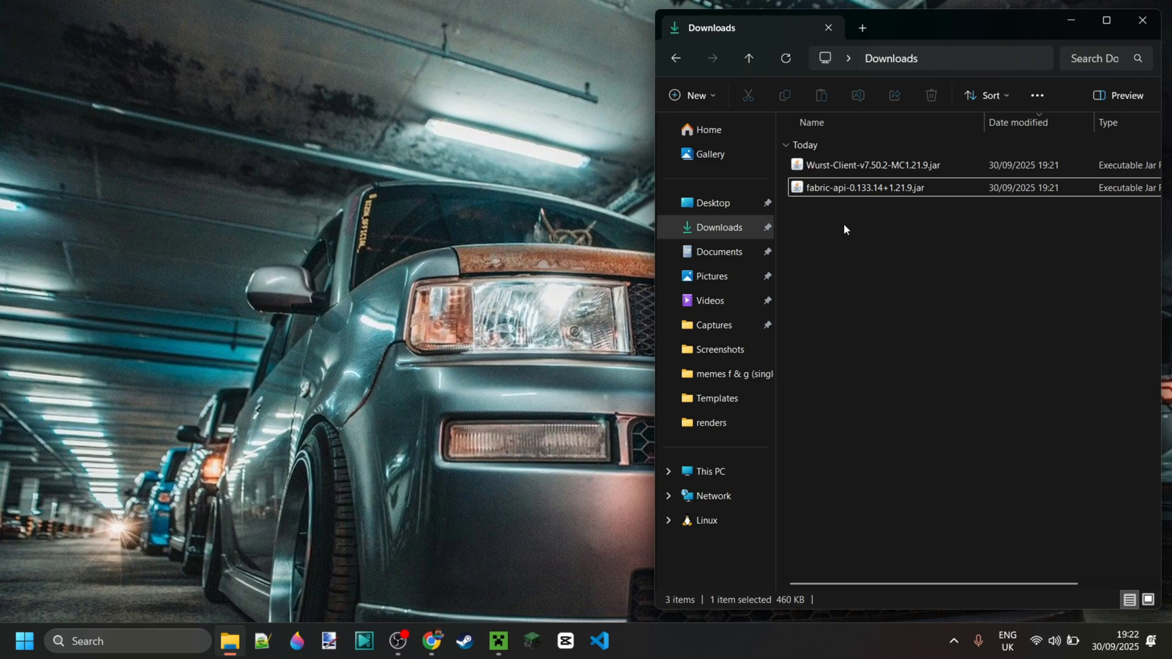
drag(805, 218, 852, 151)
click(861, 240)
Open the .minecraft mods folder under AppData Roaming using the appdata Run command
key(super+r)
text(appdata)
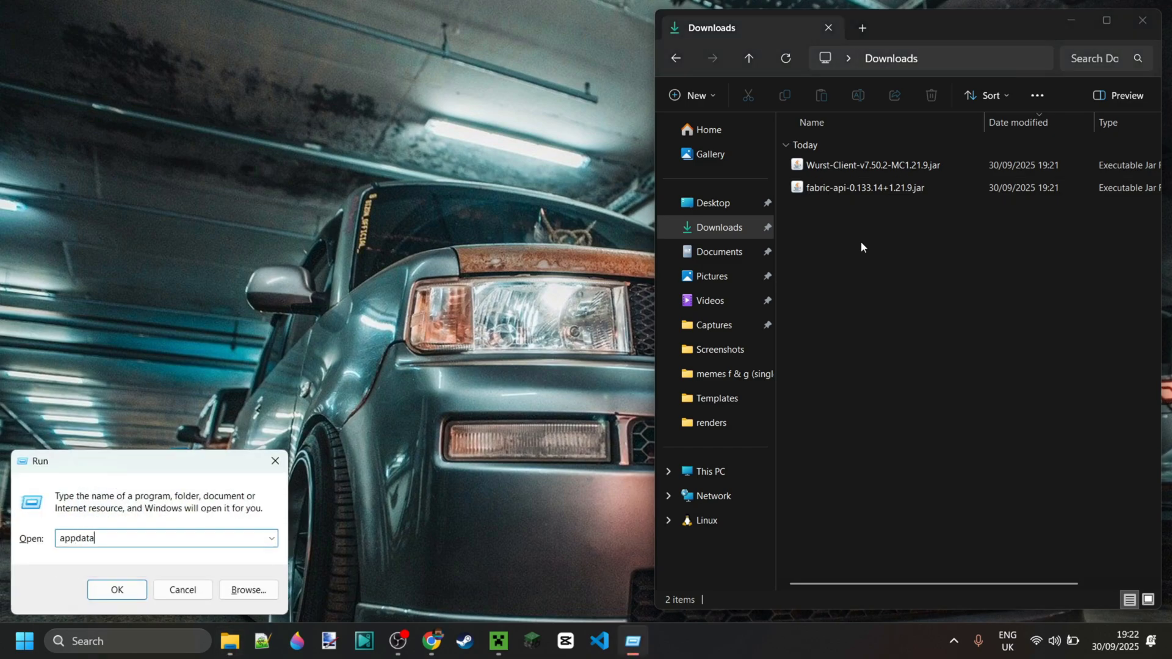
key(Return)
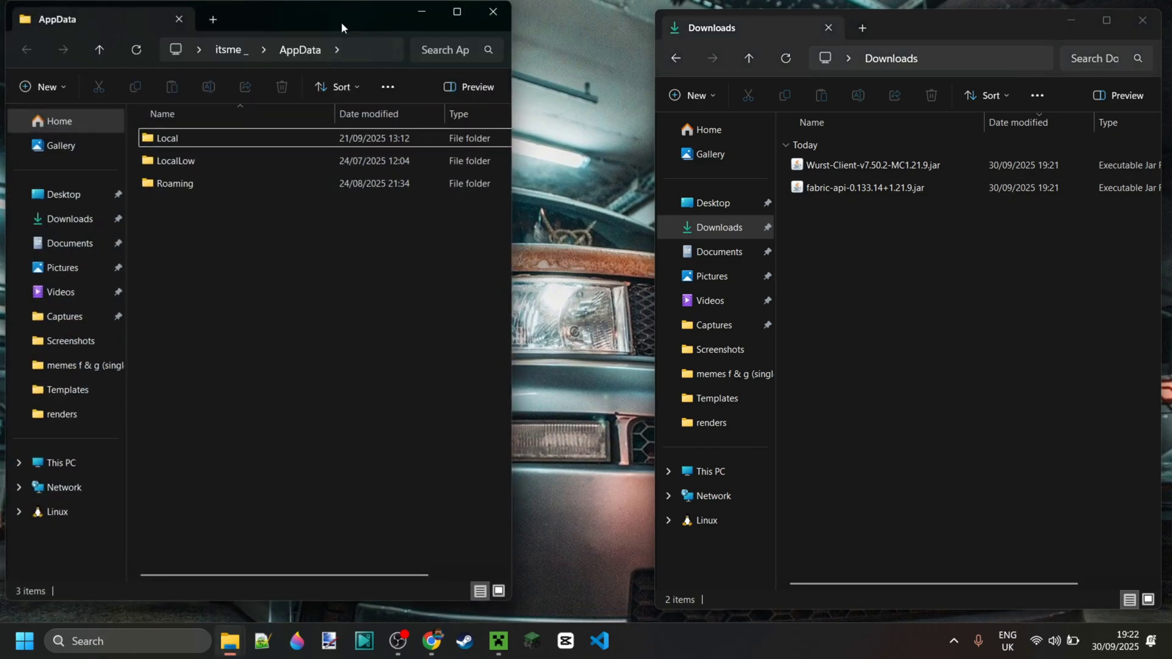
drag(342, 22, 345, 31)
double_click(206, 193)
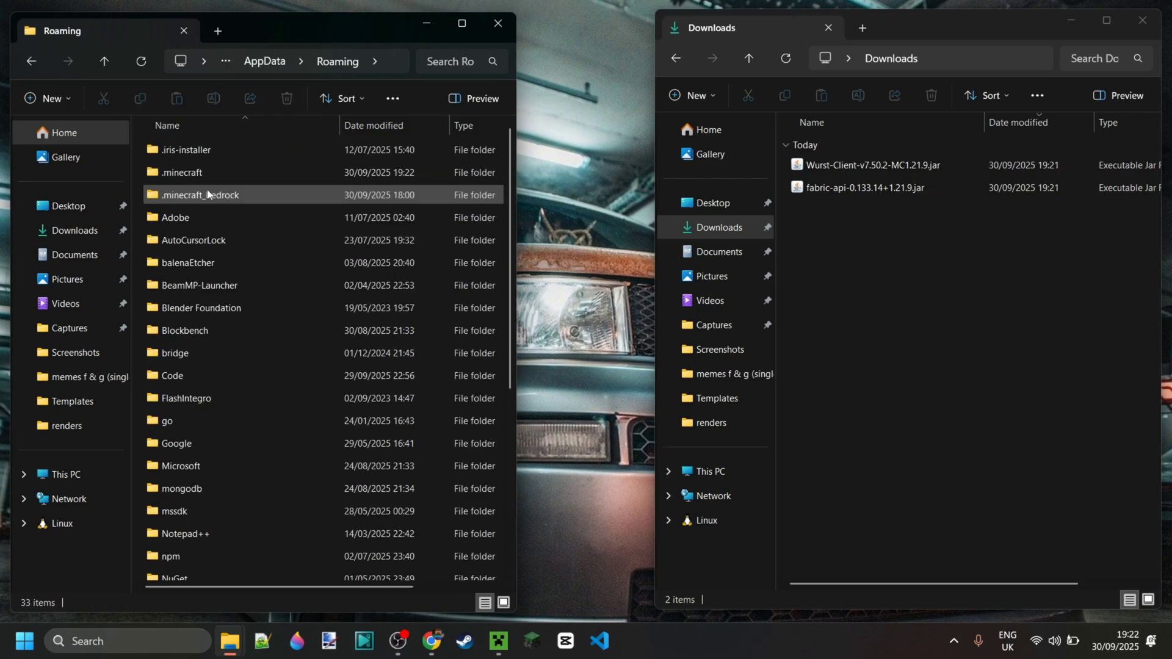
double_click(217, 173)
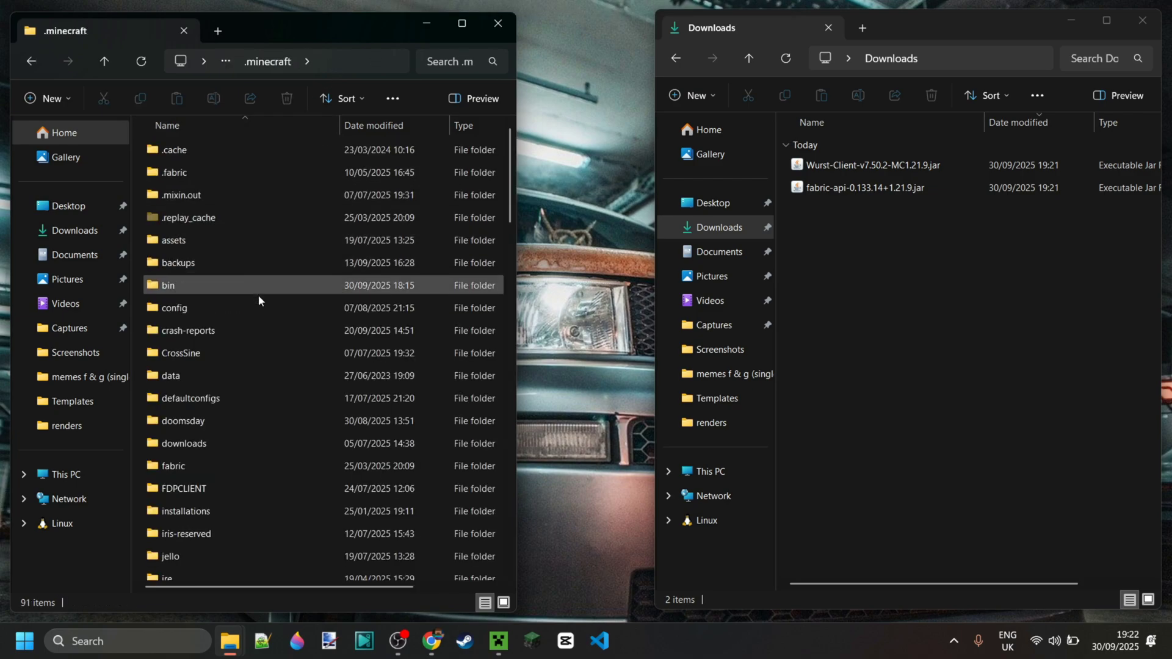
scroll(258, 295, down, 4)
double_click(210, 455)
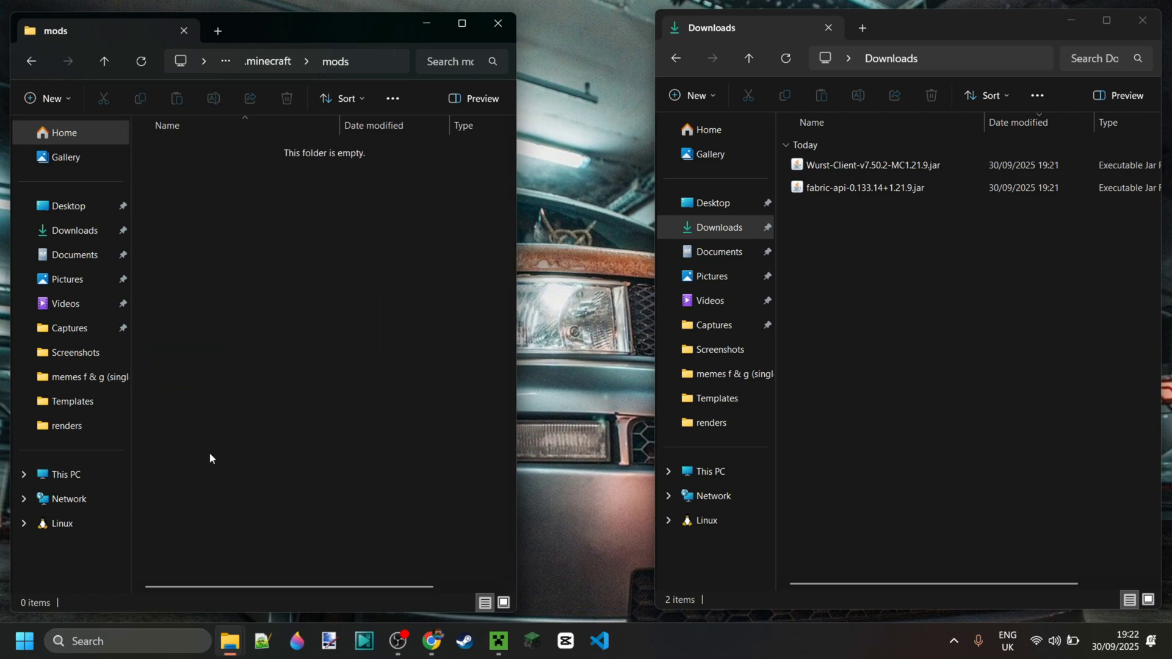
Drag the Wurst Client and Fabric API jars into mods, then close both Explorer windows
drag(864, 226, 379, 221)
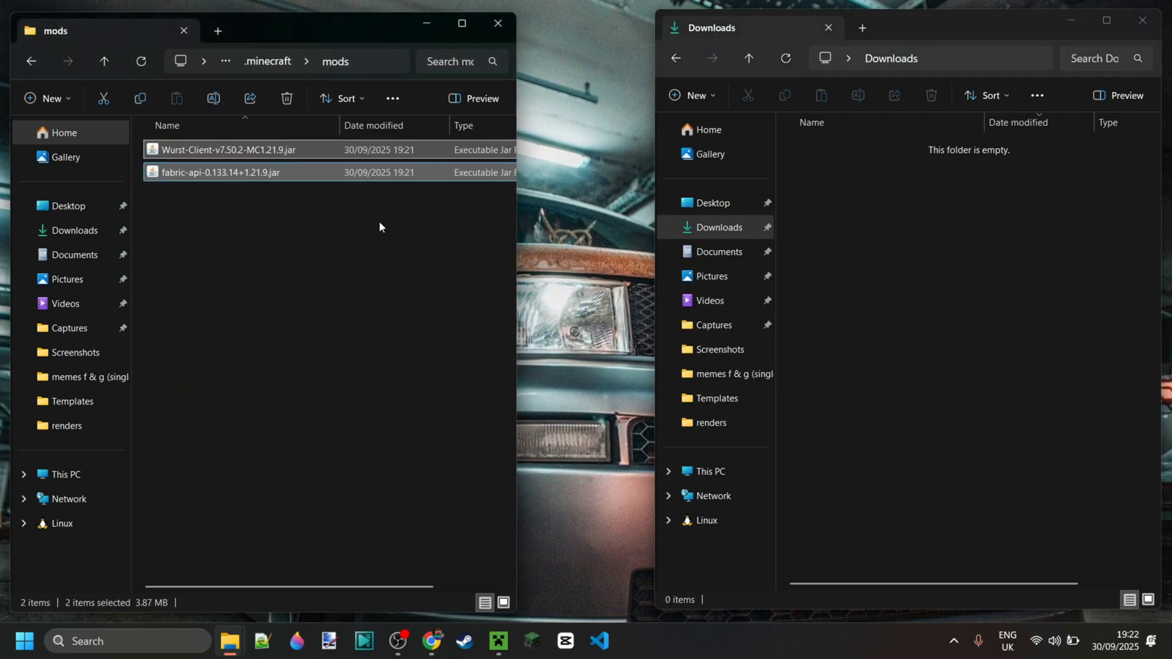
click(379, 225)
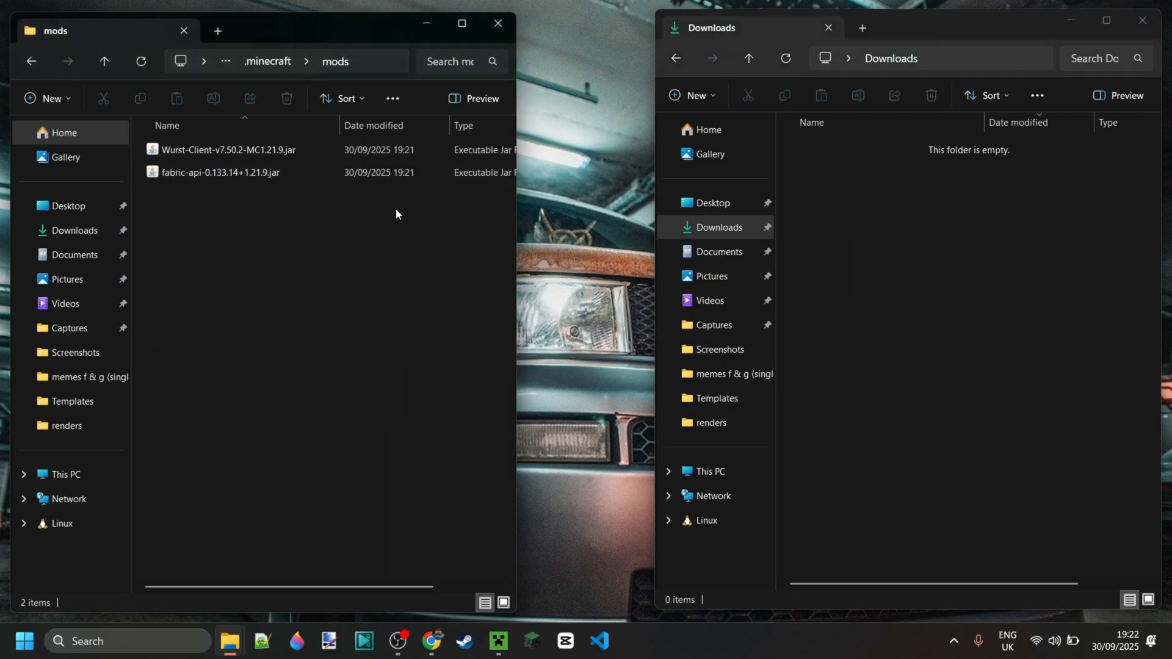
click(498, 23)
click(1143, 20)
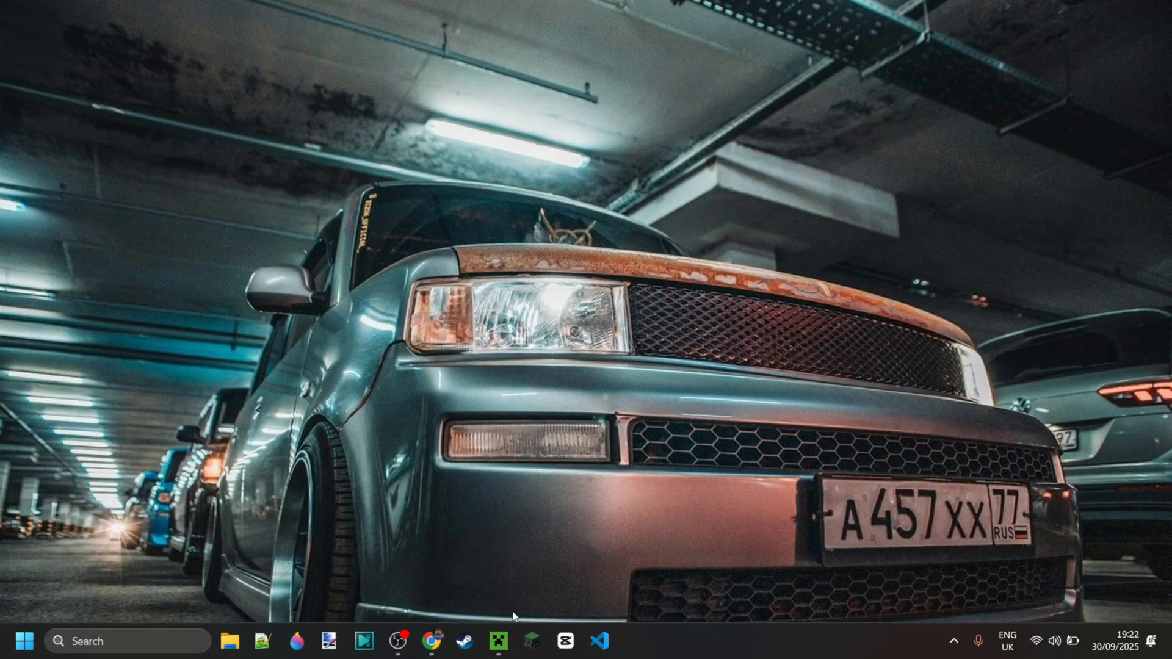
Launch Minecraft with the fabric-loader-1.21.9 installation and enter the top singleplayer world
click(499, 641)
click(232, 455)
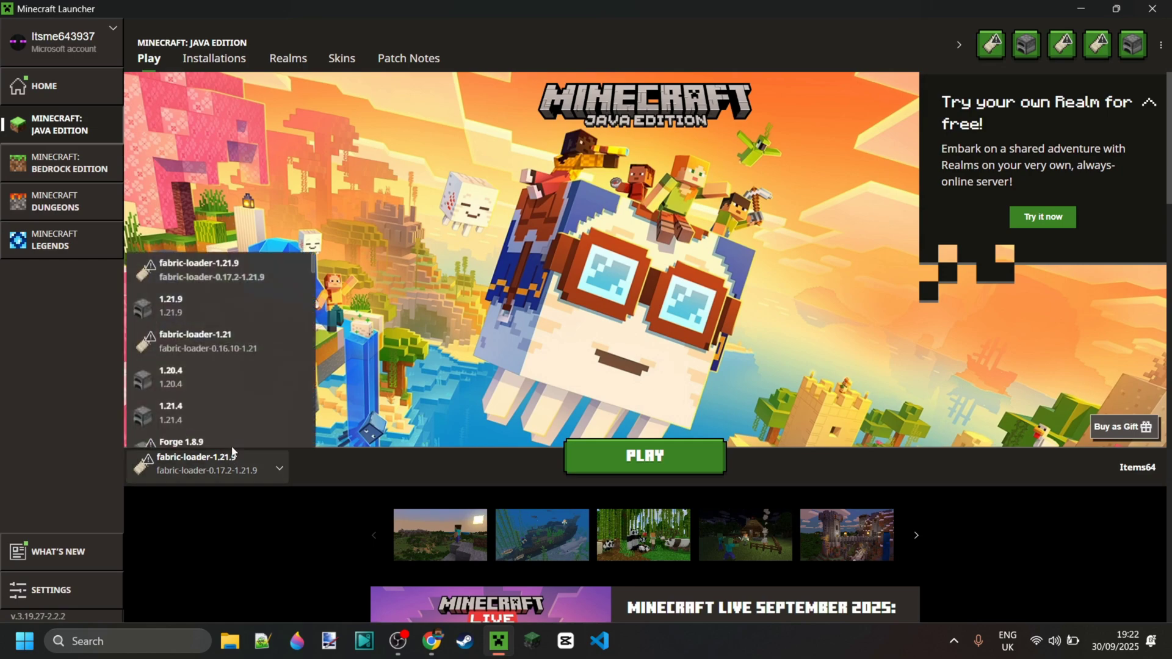
click(265, 269)
click(654, 458)
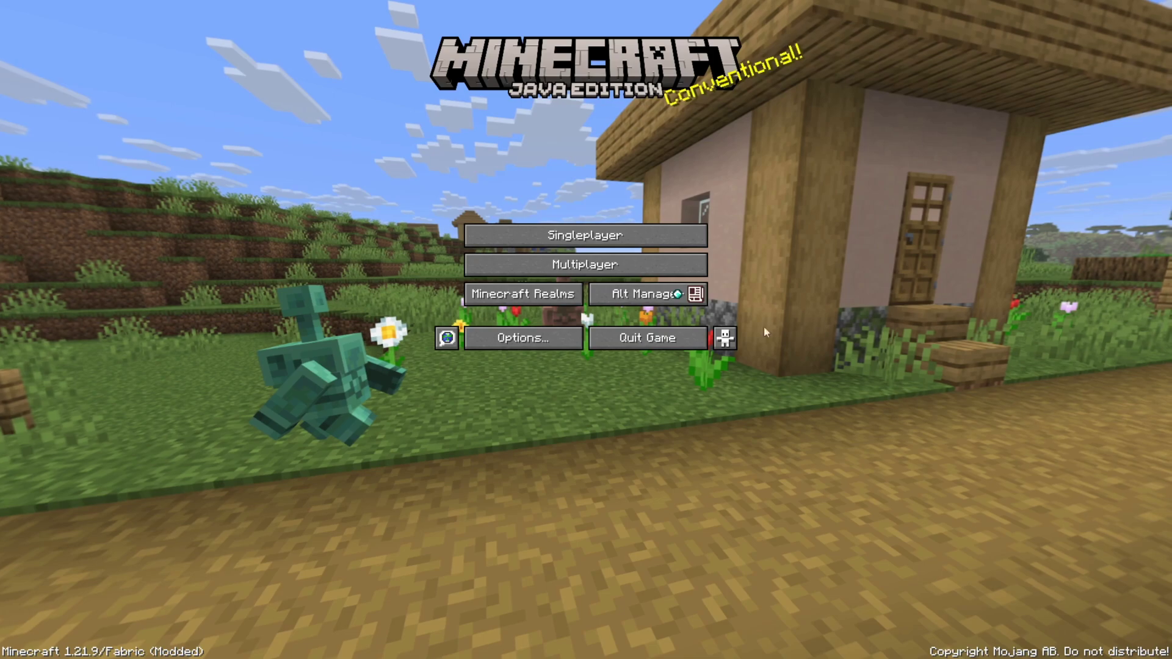
click(599, 237)
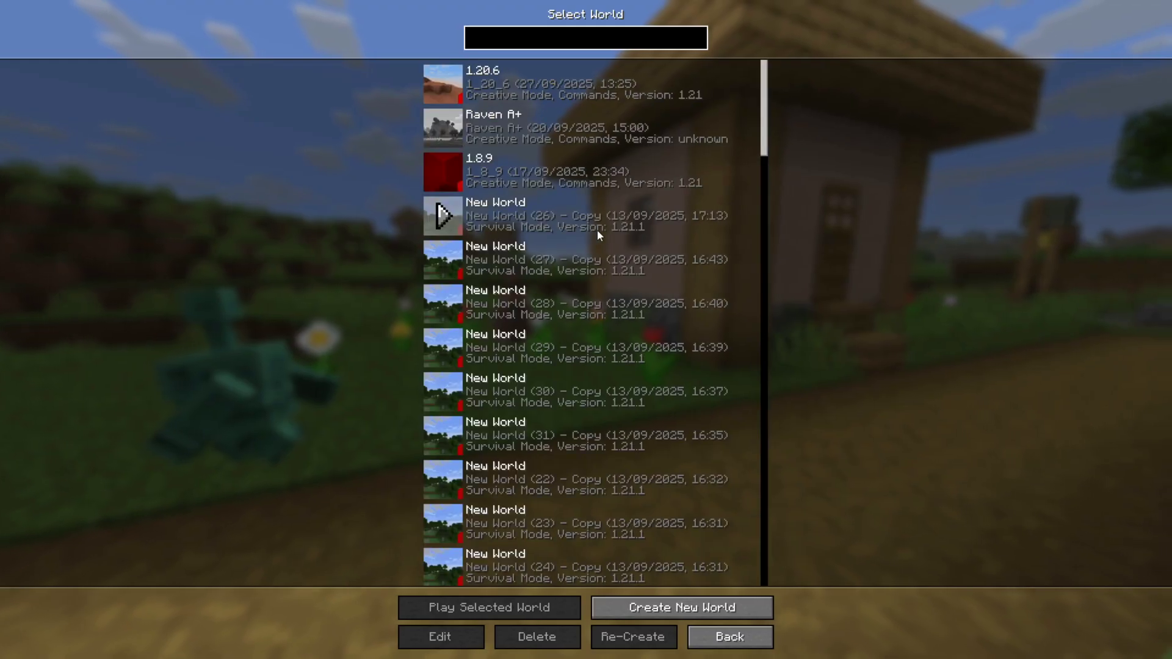
click(440, 75)
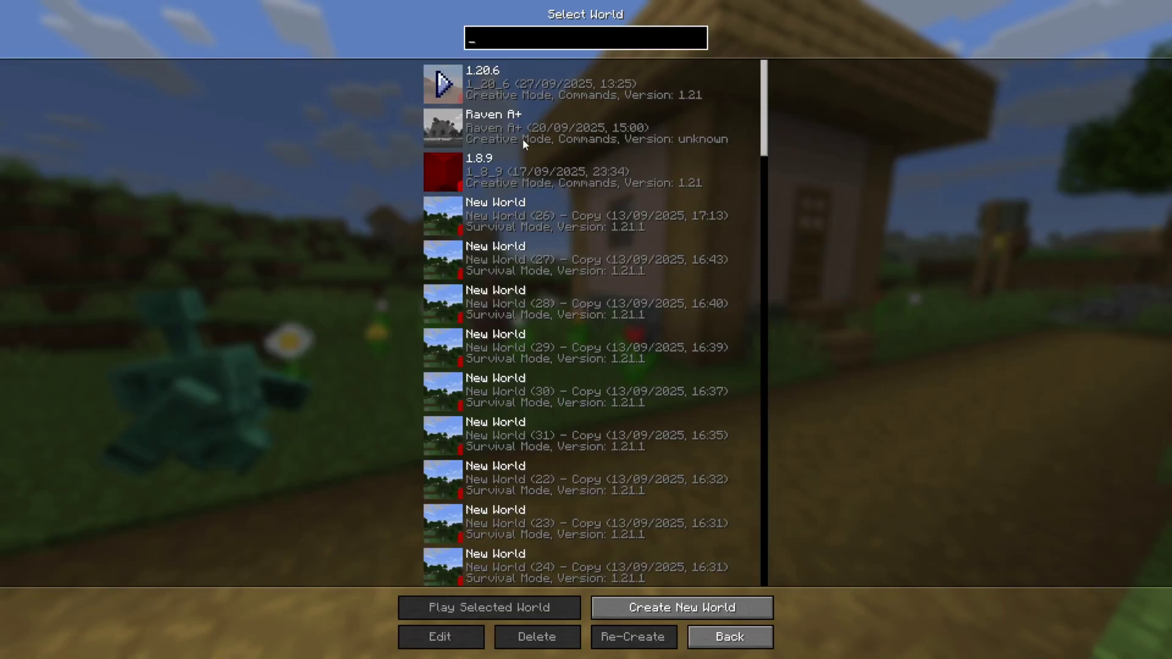
double_click(754, 293)
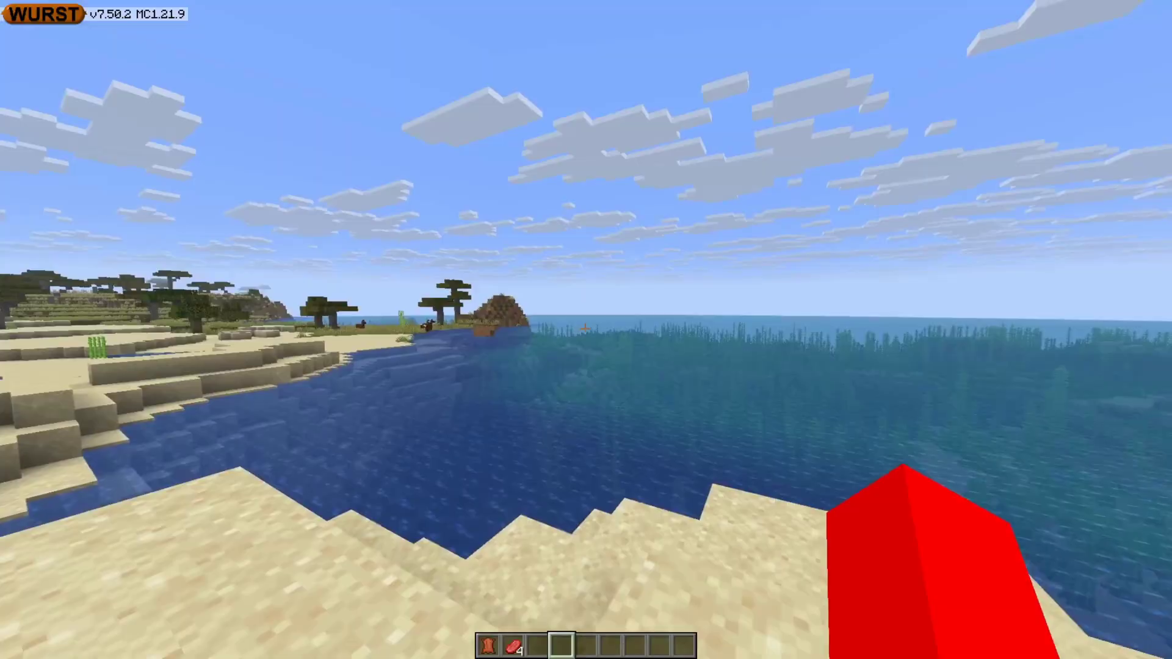
Switch to third-person view, walk along the shore, and bring up the Wurst Navigator
key(F5)
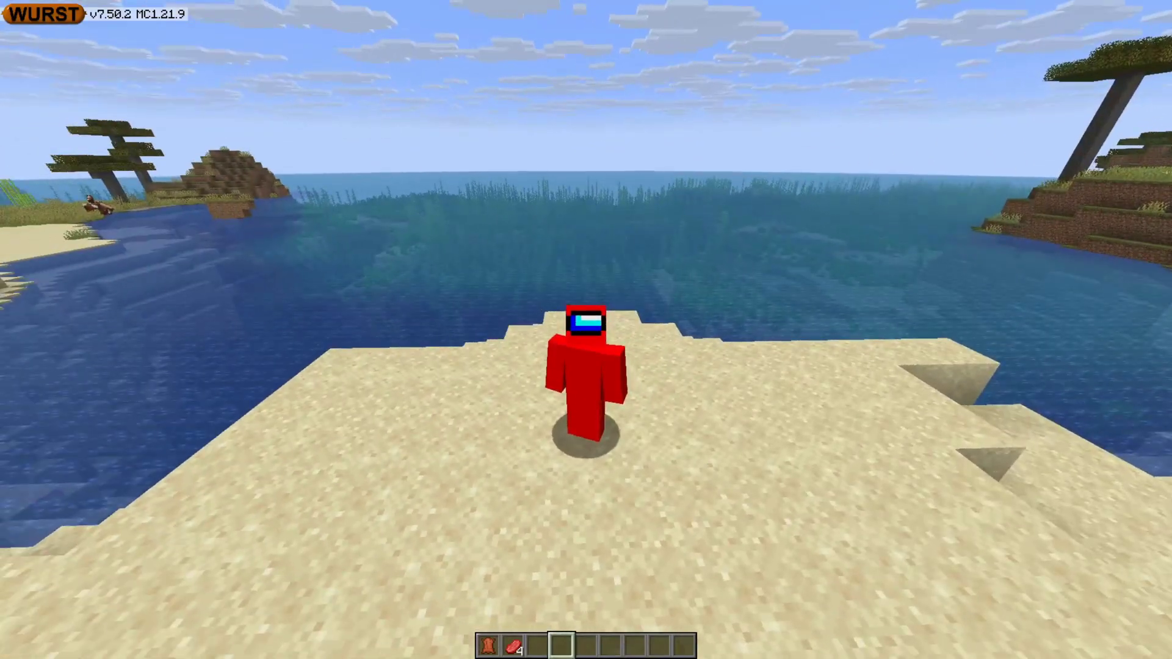
key(w)
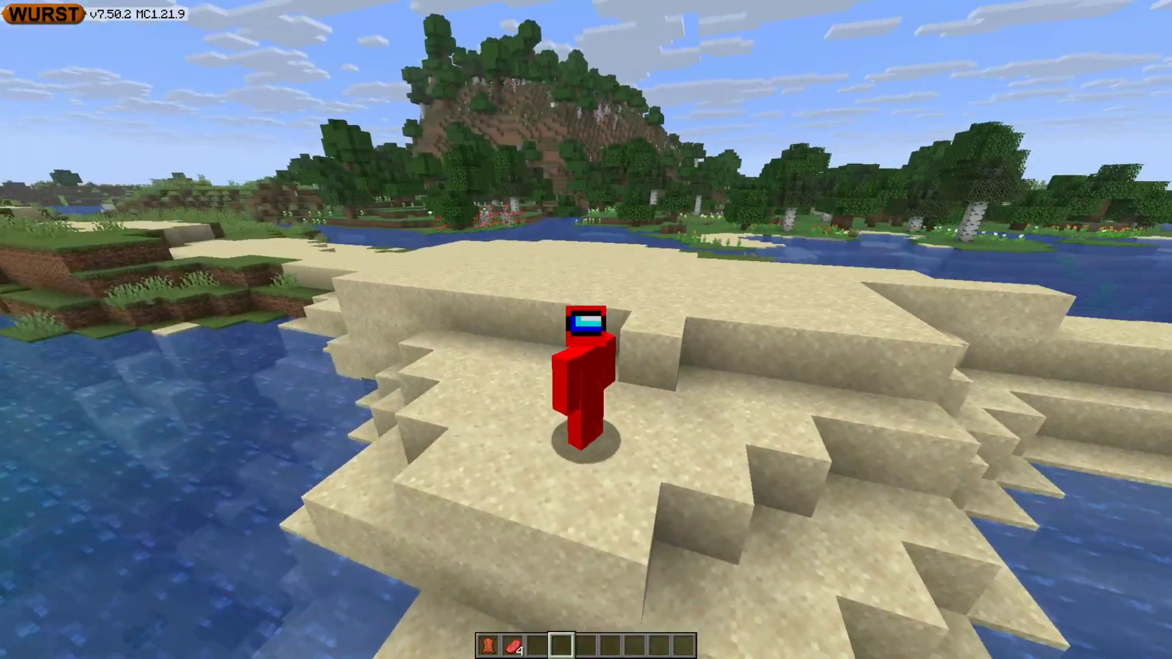
key(w)
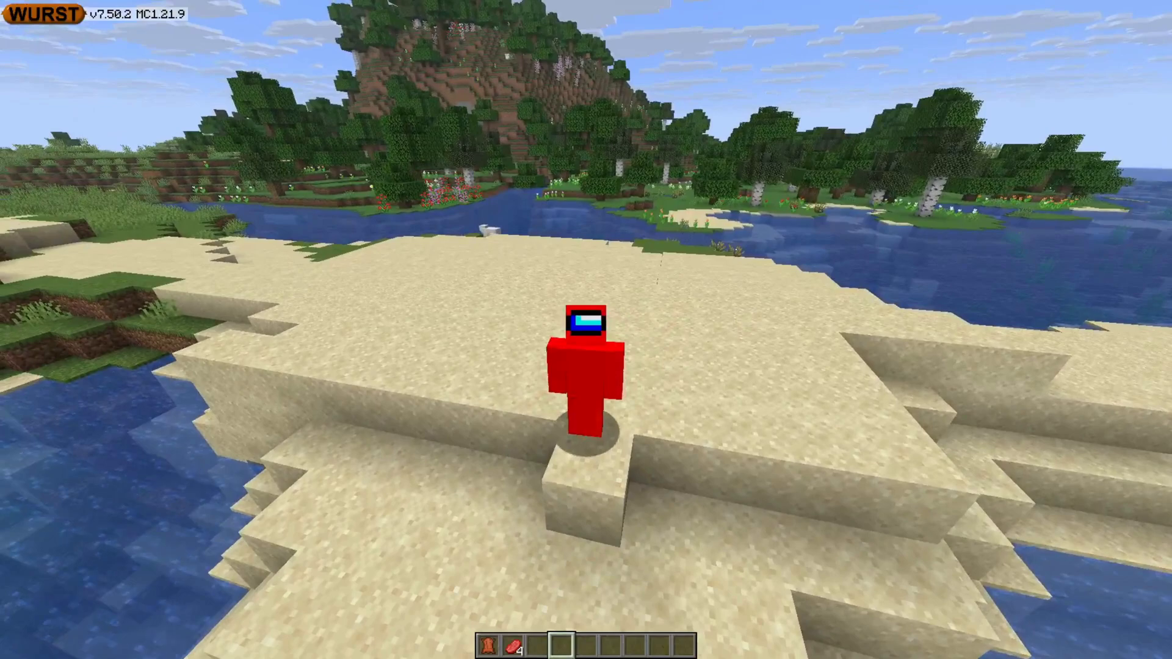
key(Shift_R)
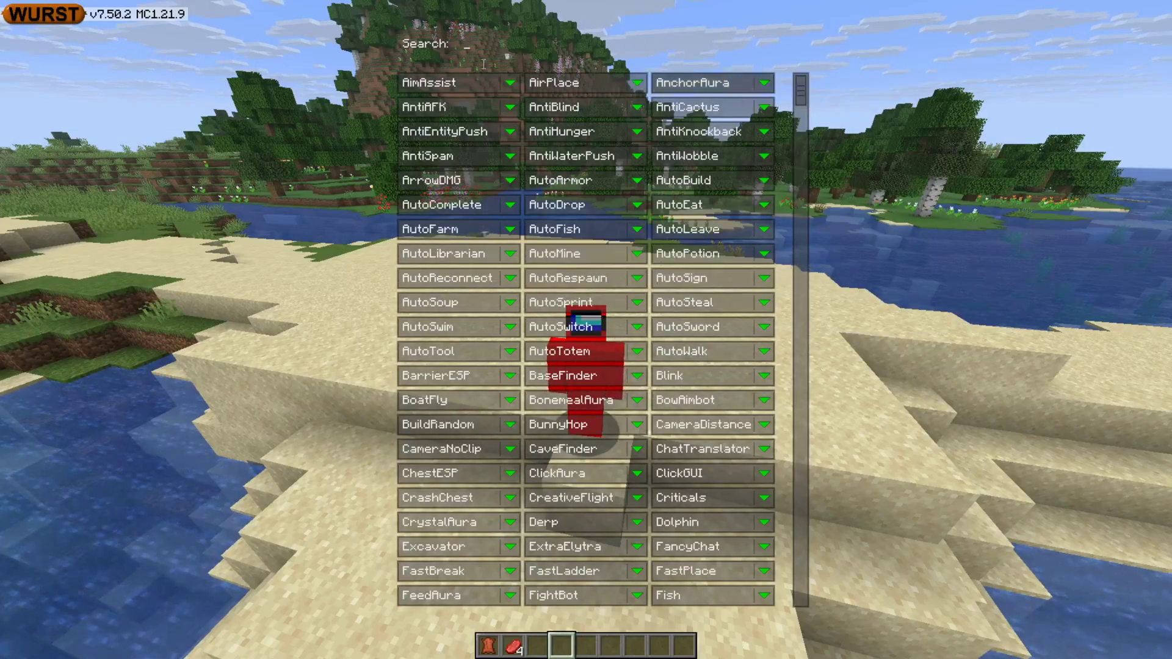
click(462, 83)
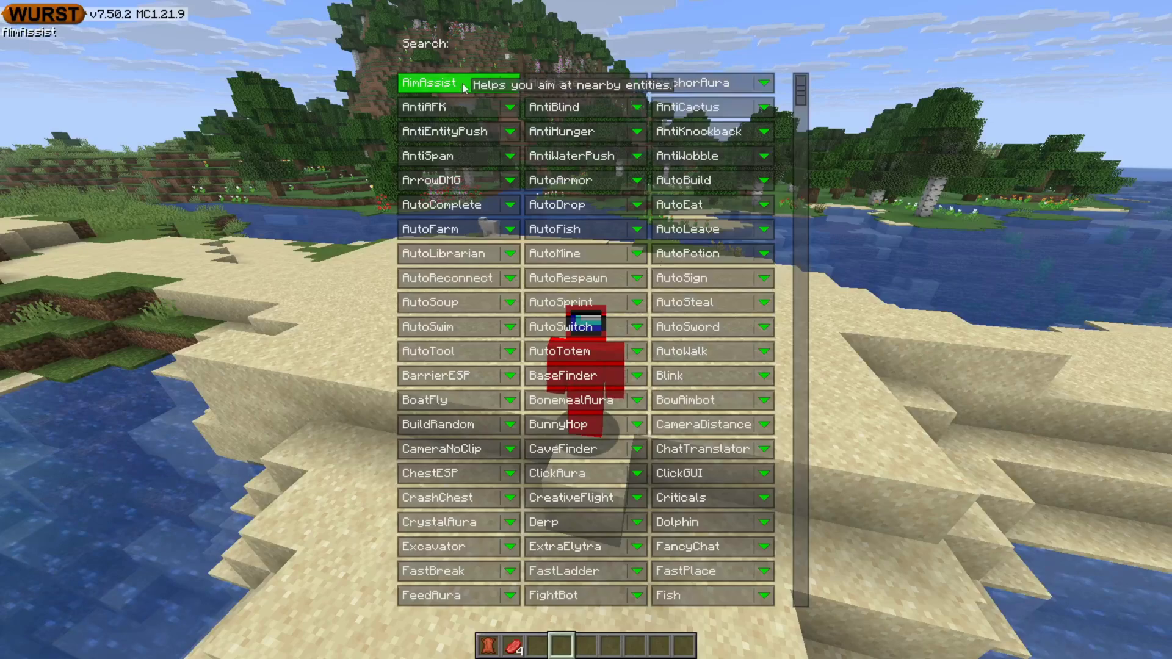
click(463, 83)
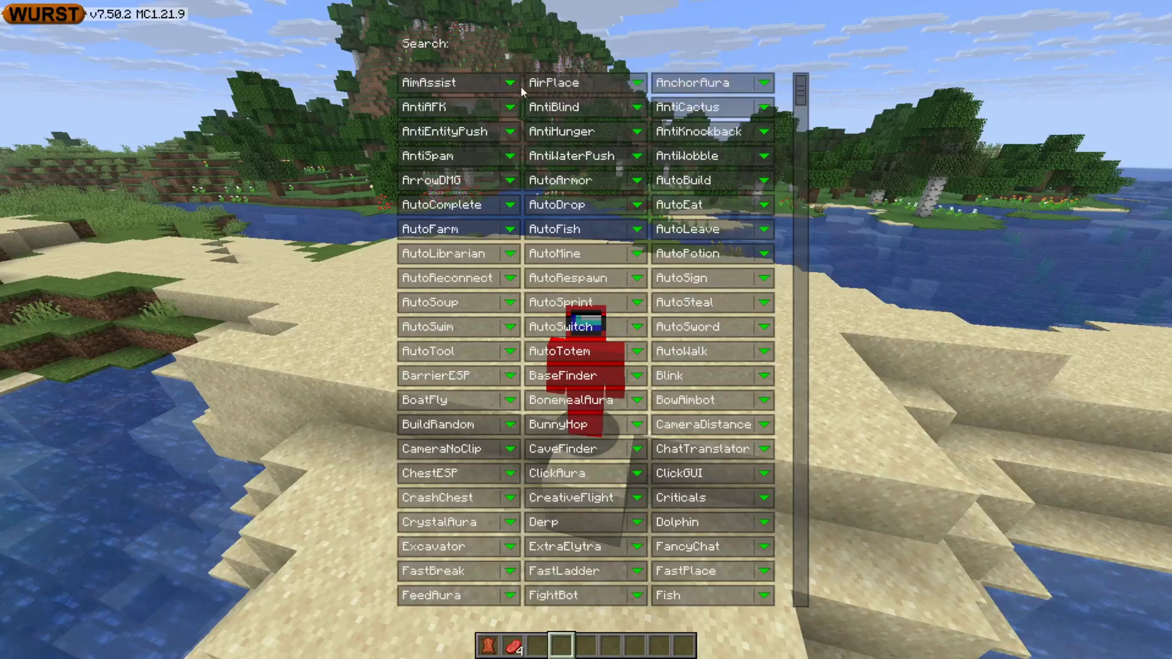
click(512, 83)
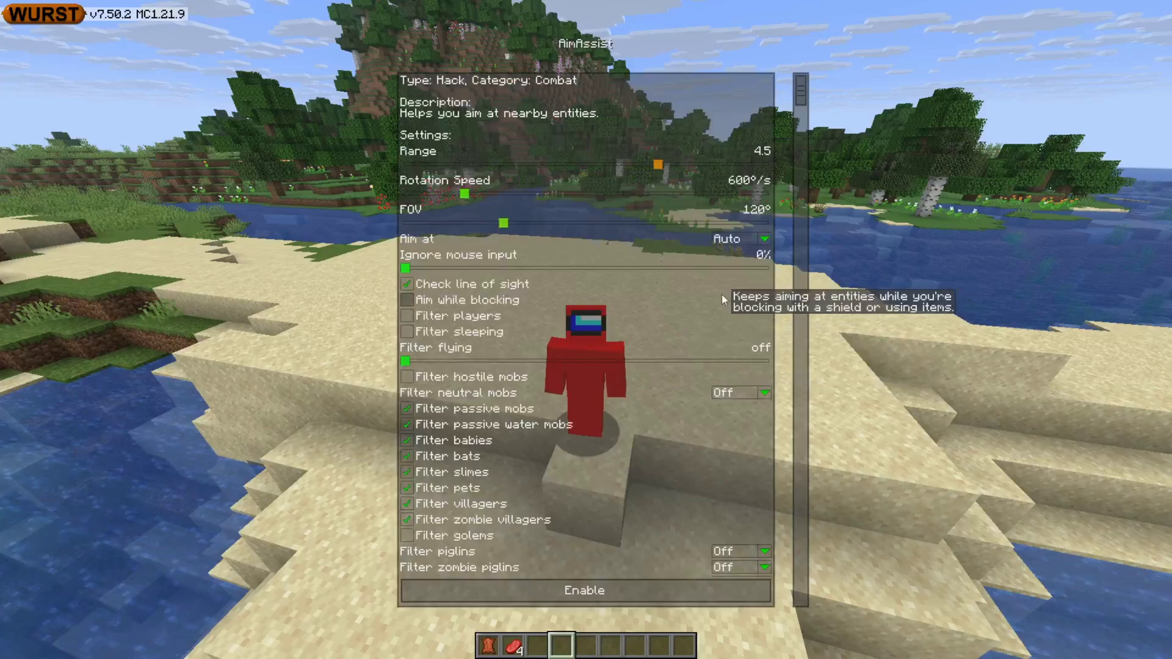
scroll(722, 294, down, 2)
scroll(742, 294, down, 4)
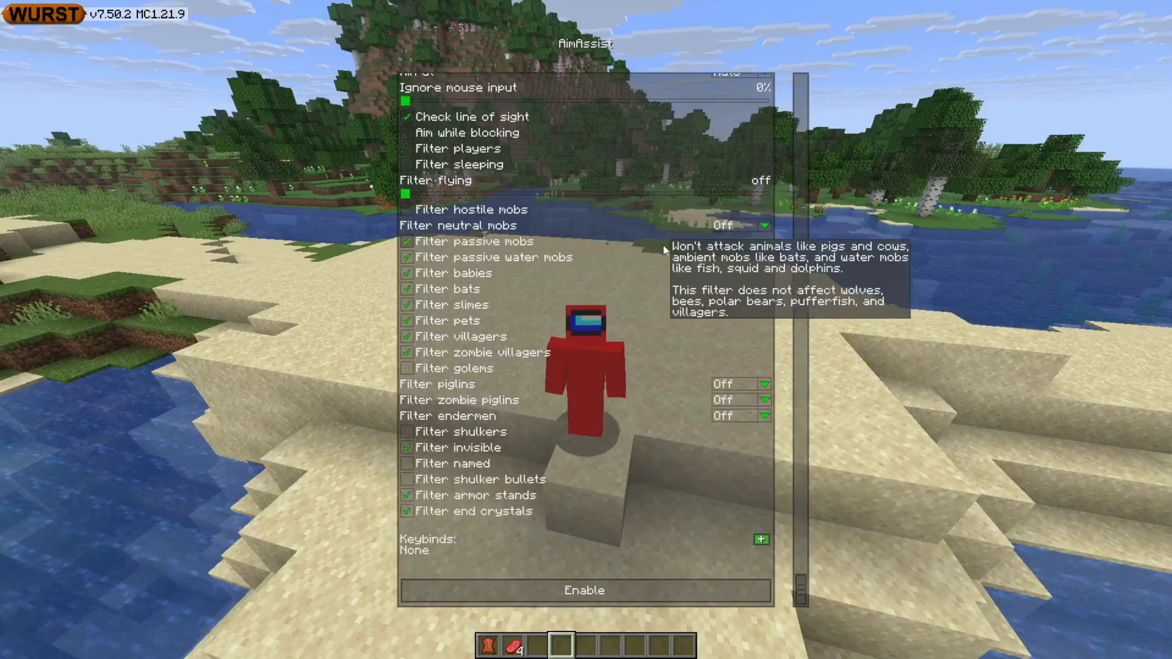
key(Escape)
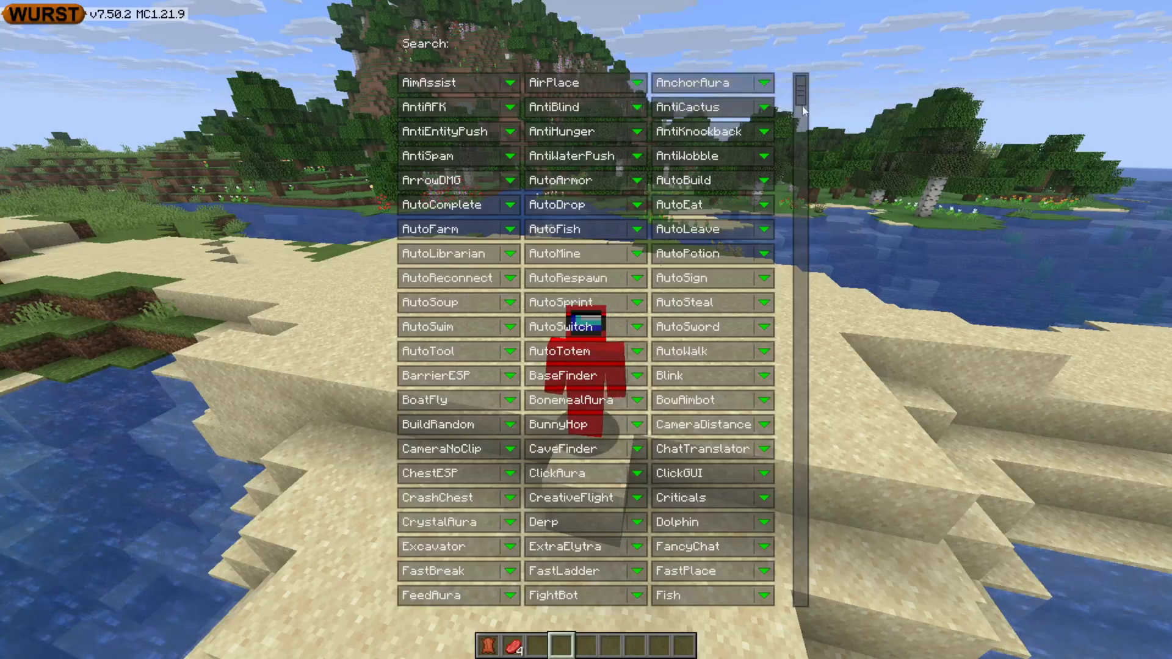
Scroll the Navigator past Sneak and X-Ray to commands like .addalt, .help and .settings
scroll(801, 92, down, 1)
drag(801, 92, 842, 492)
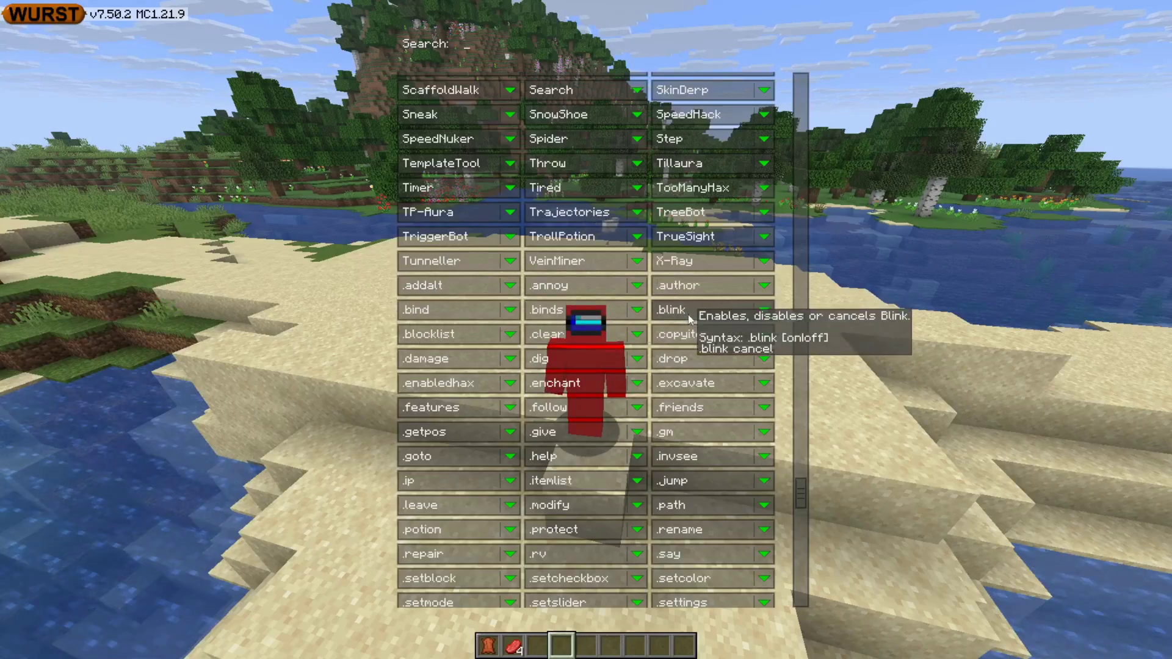
scroll(684, 306, down, 1)
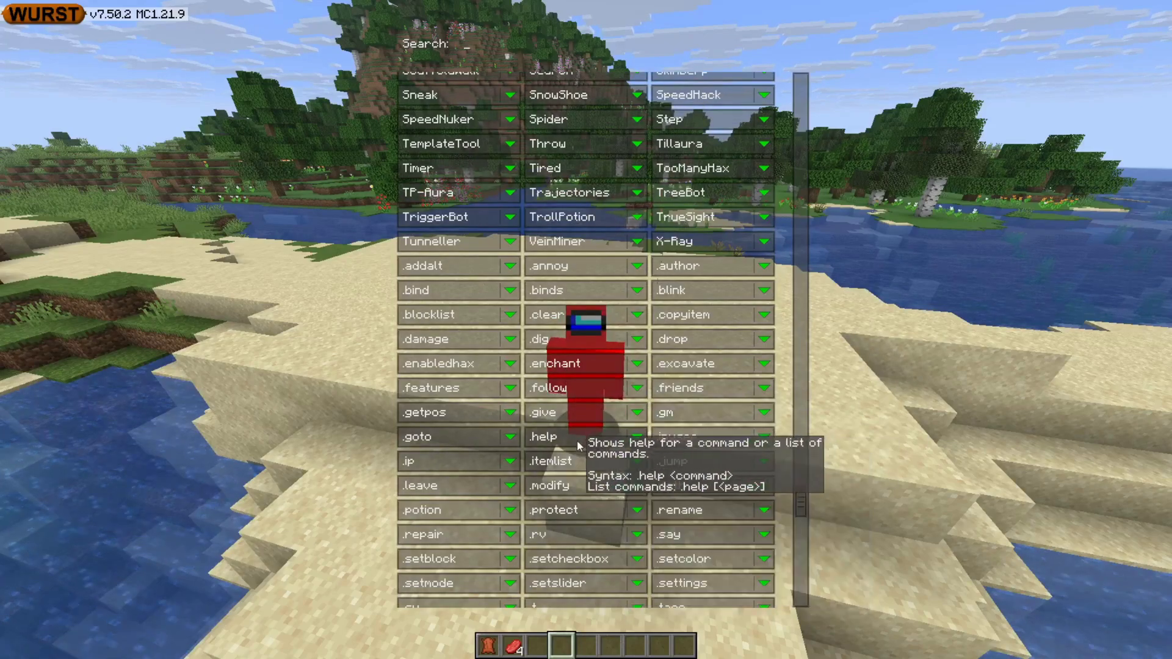
Run .help in chat to list the 52 Wurst commands (page 1/7), then reopen the Navigator
key(Escape)
text(t)
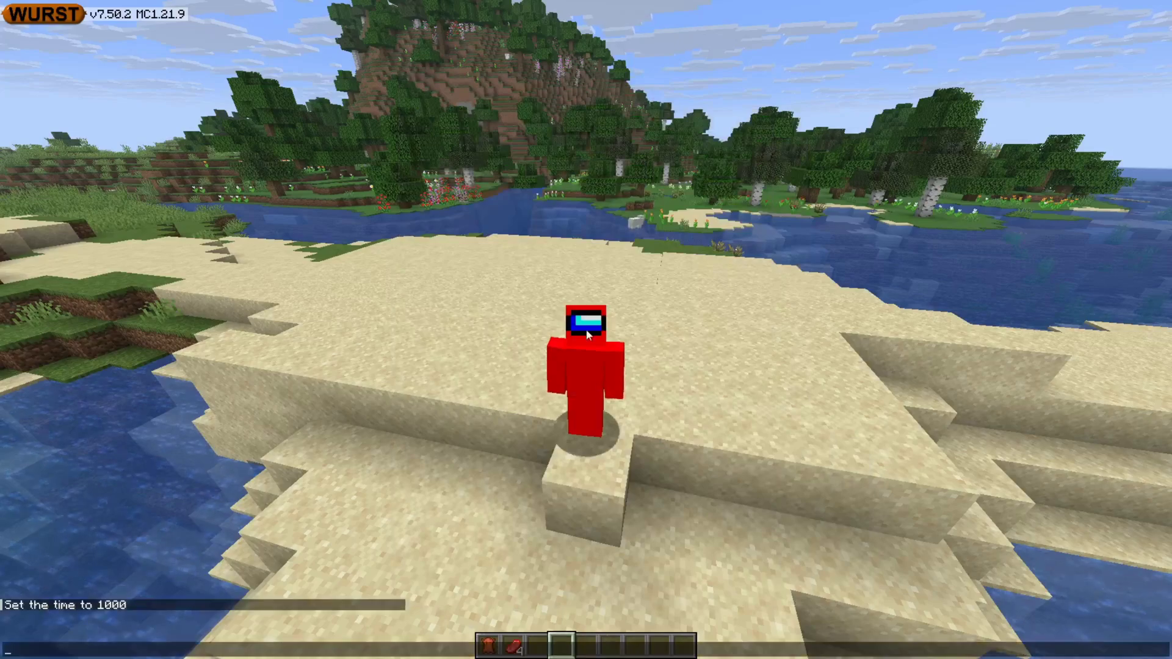
text(.help)
key(Return)
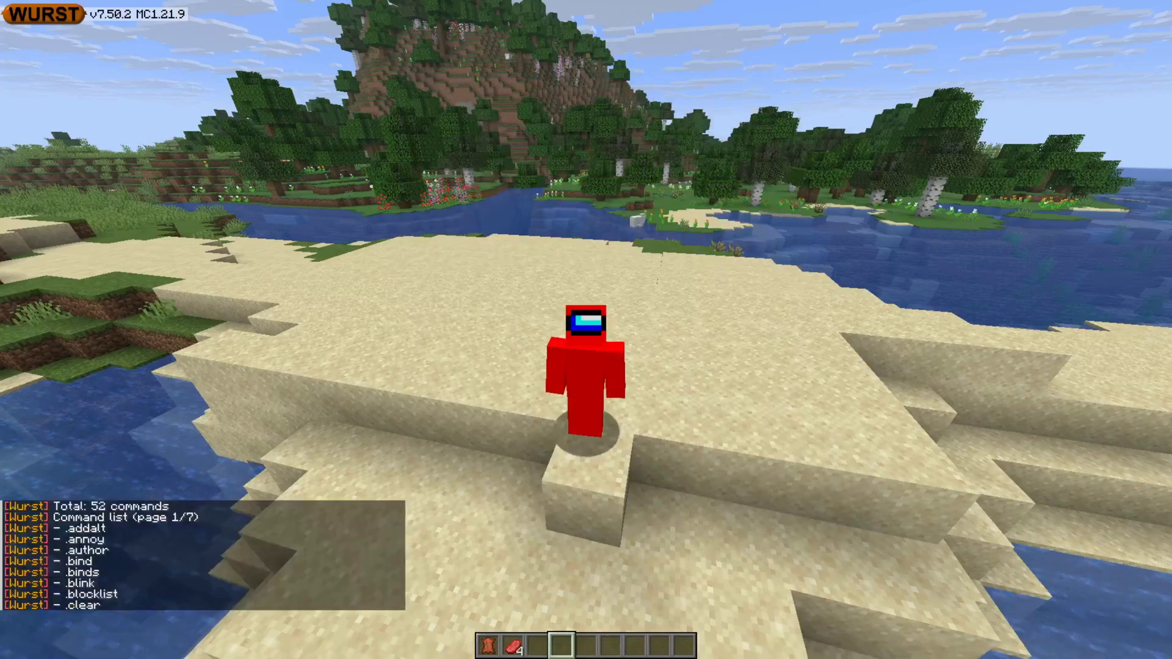
key(t)
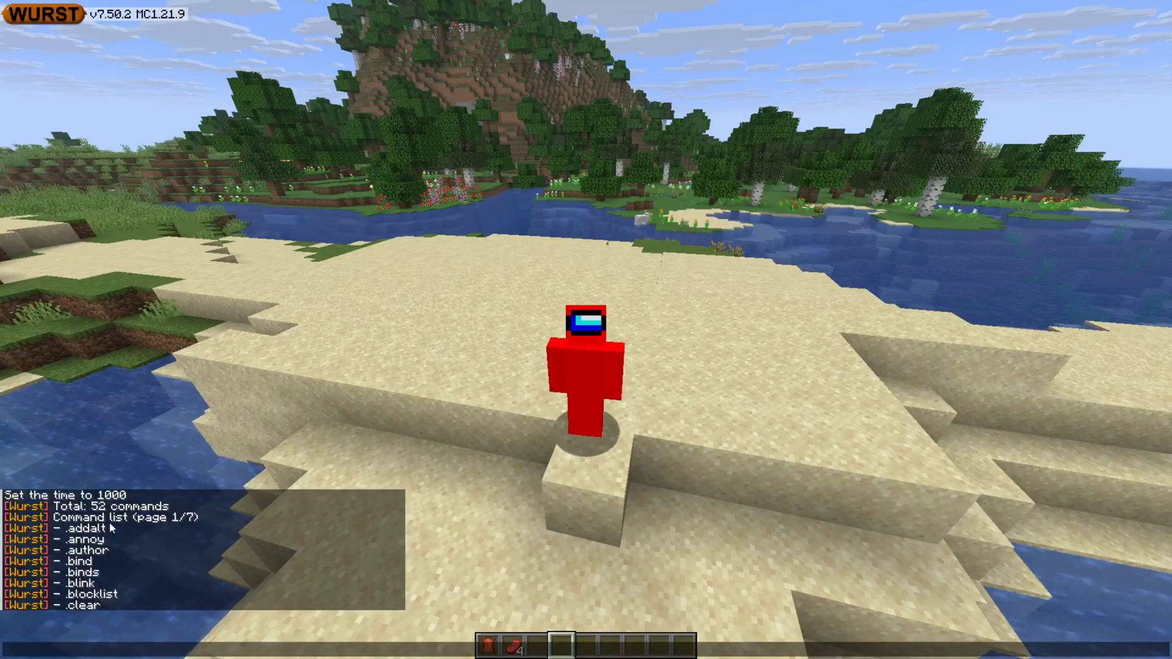
key(Escape)
key(Shift_R)
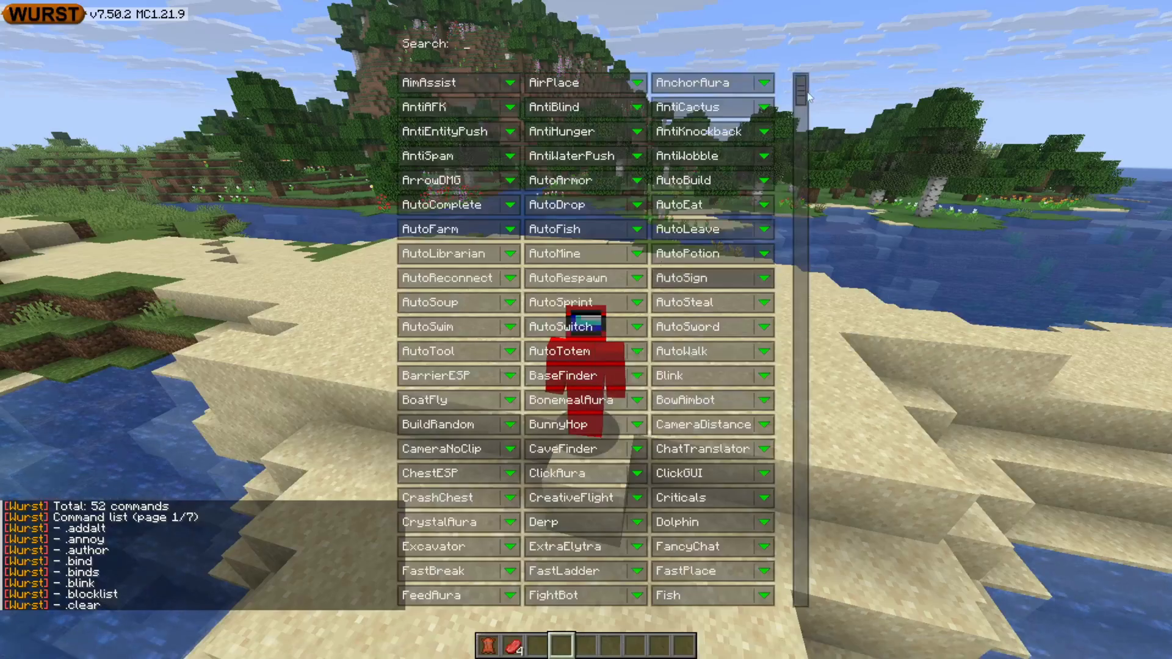
View the .jump and .excavate command details, then scroll the Navigator down to Zoom
drag(804, 96, 819, 522)
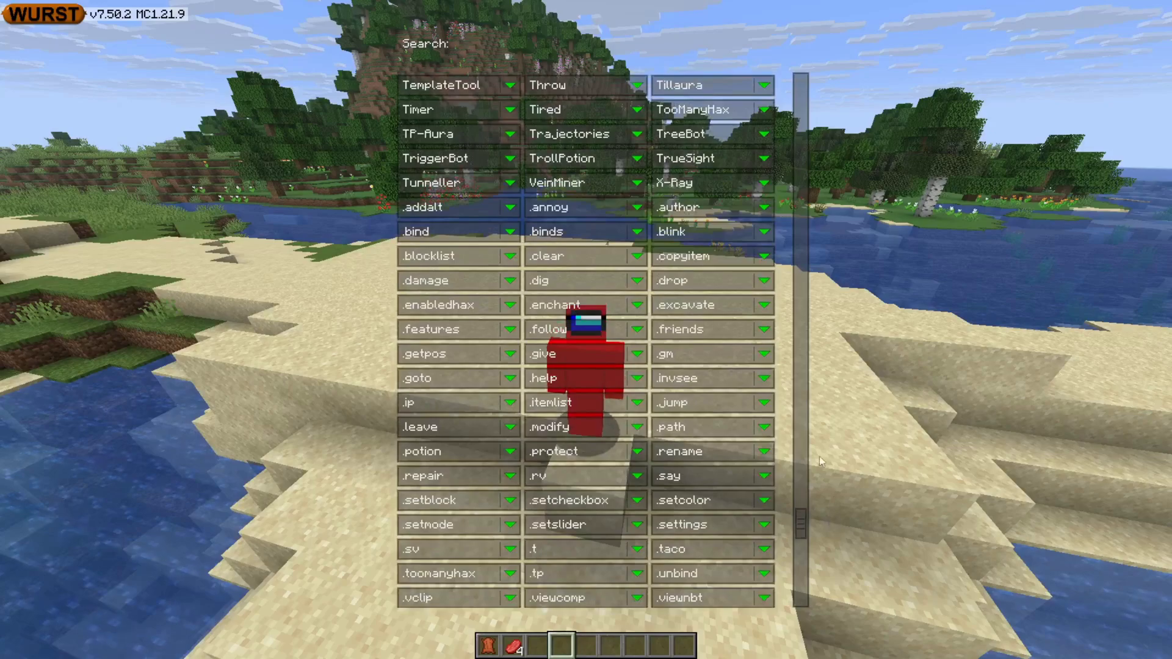
click(767, 406)
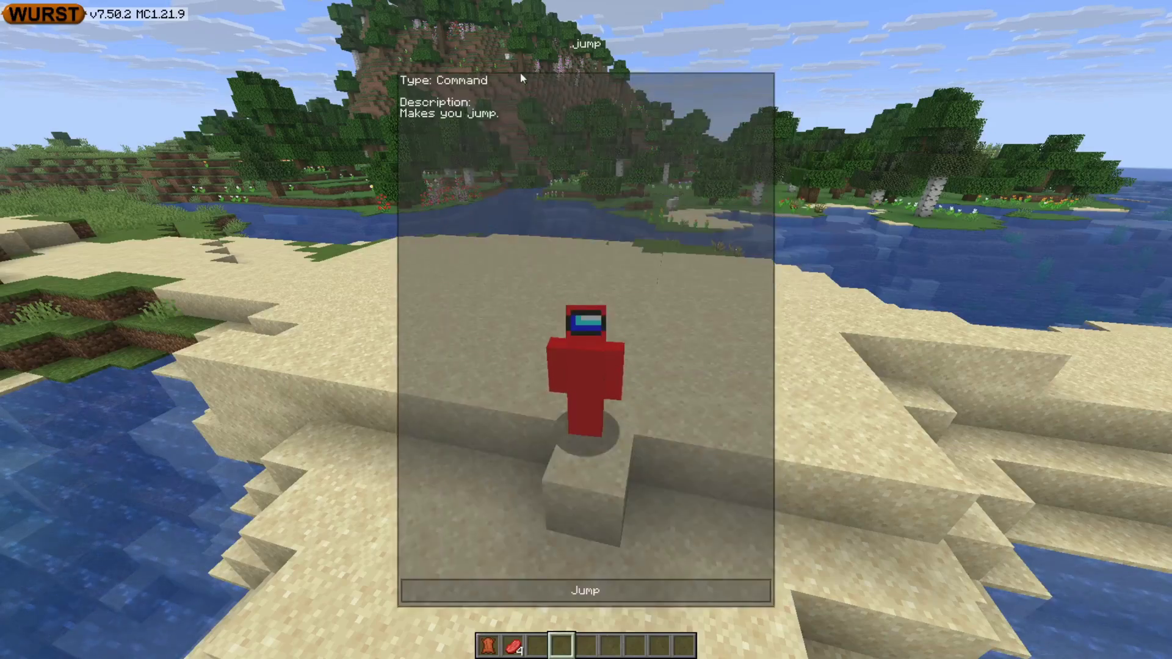
key(Escape)
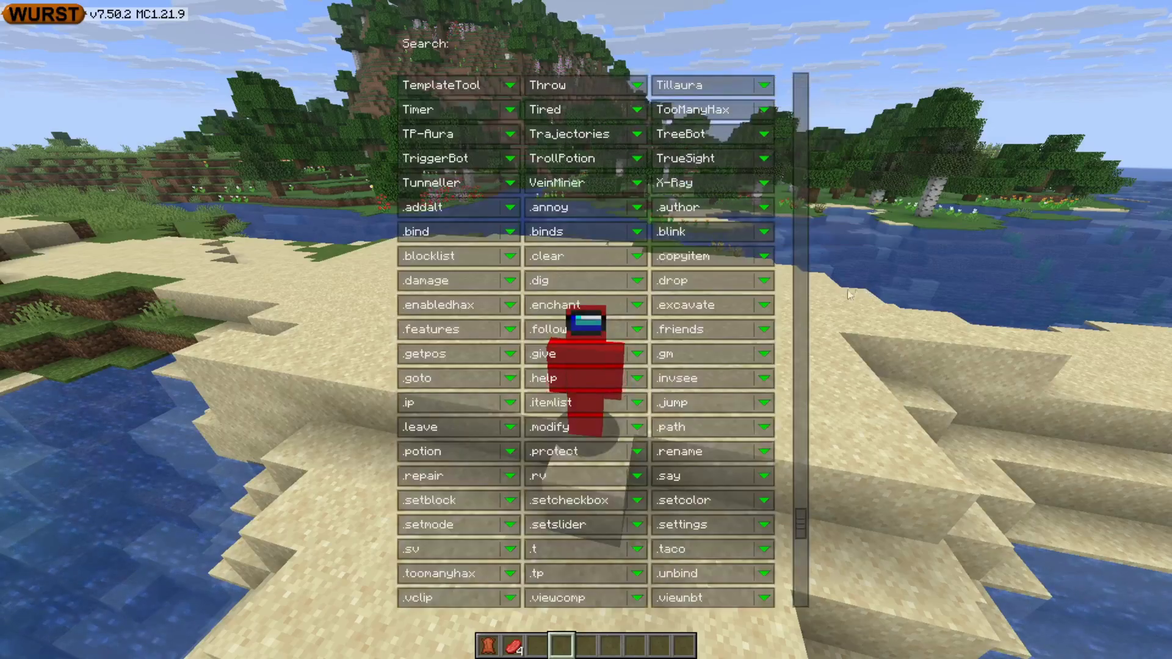
click(765, 306)
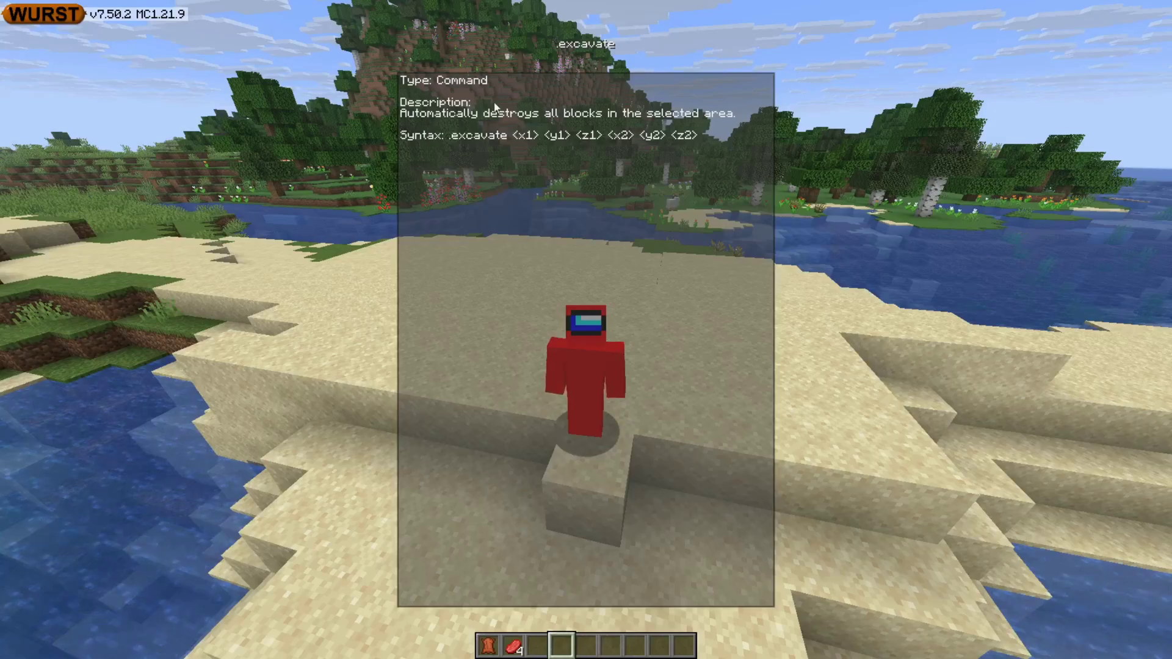
key(Escape)
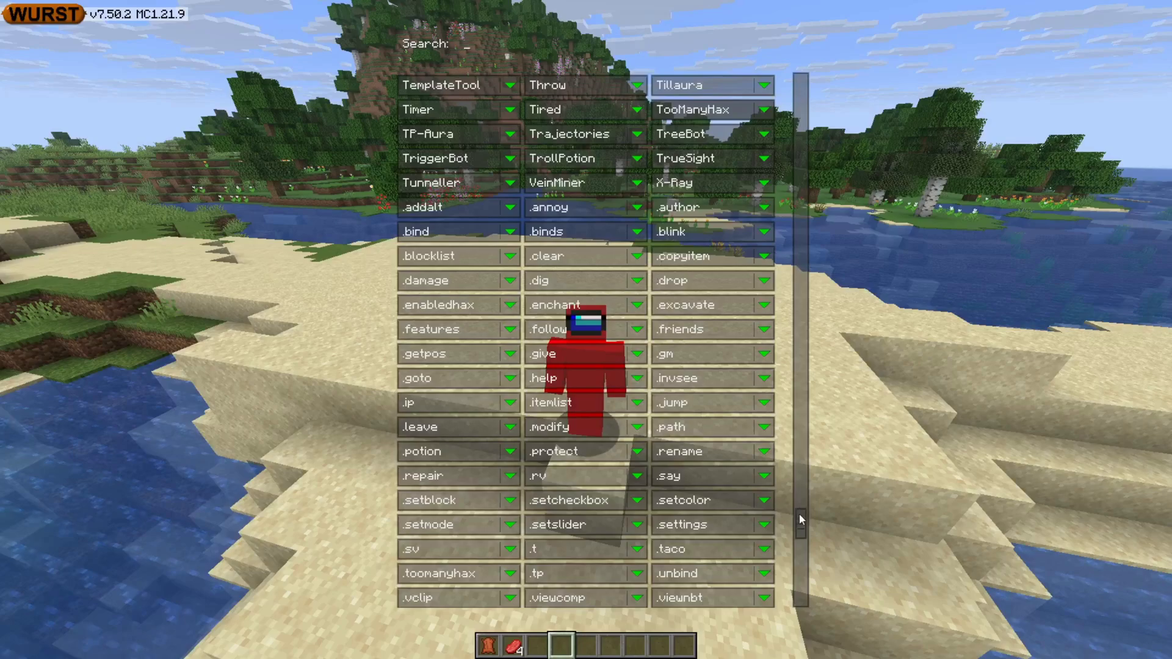
drag(802, 518, 807, 608)
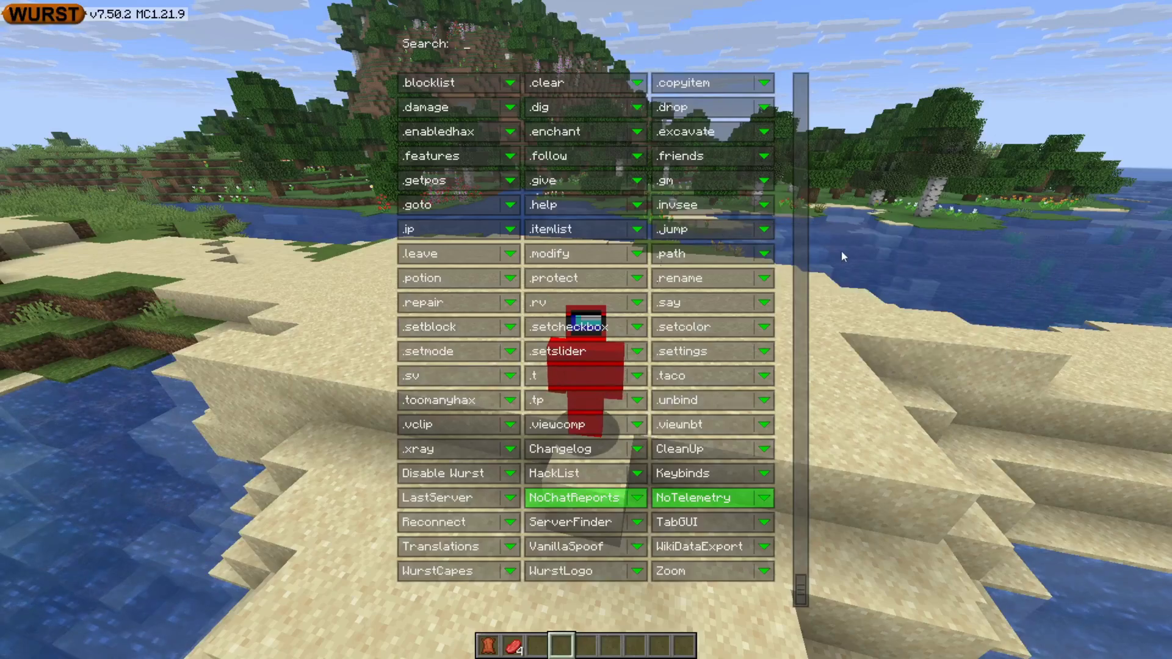
Look over the Wurst Options screen from the game menu, then resume playing
key(Escape)
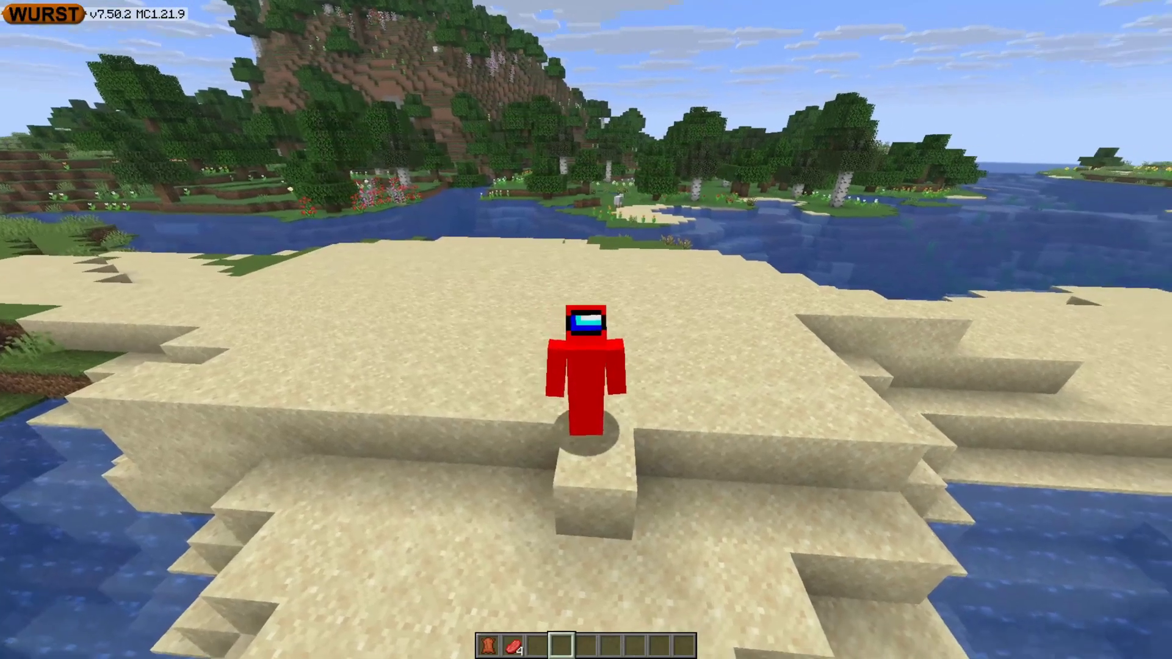
key(Escape)
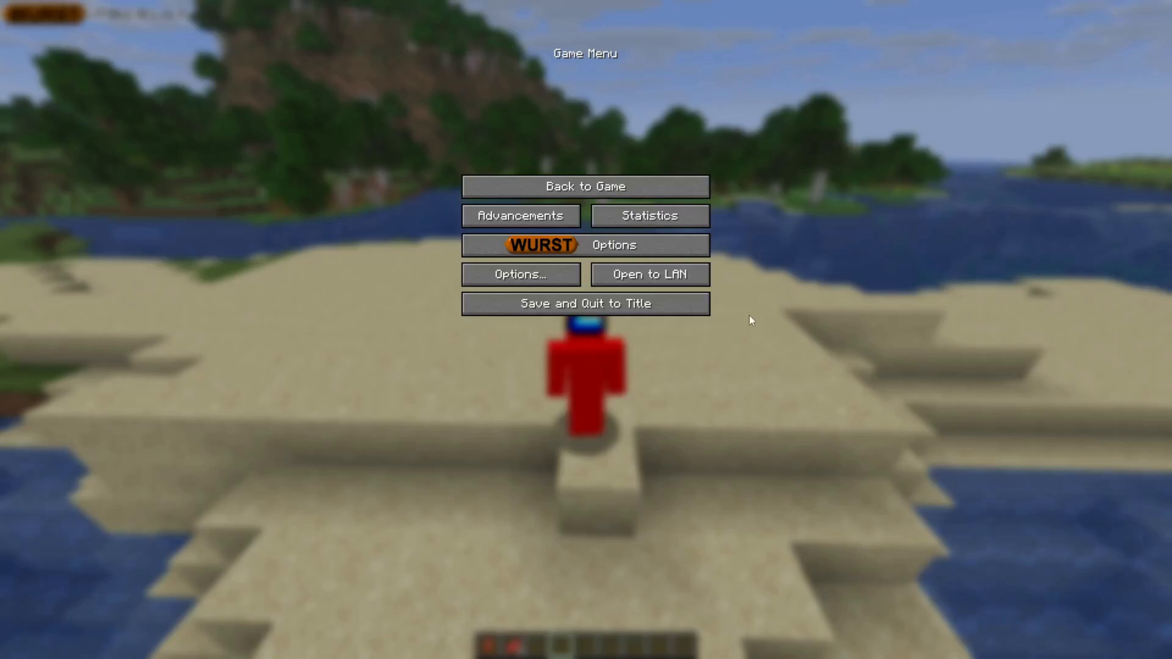
click(627, 248)
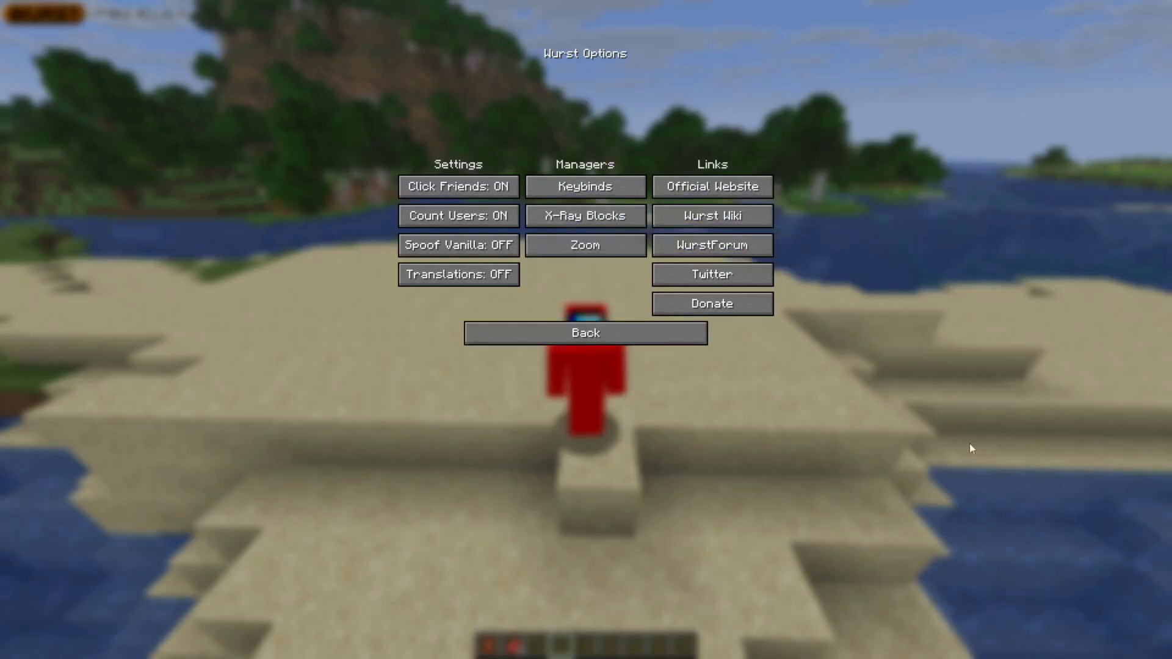
click(582, 340)
key(Escape)
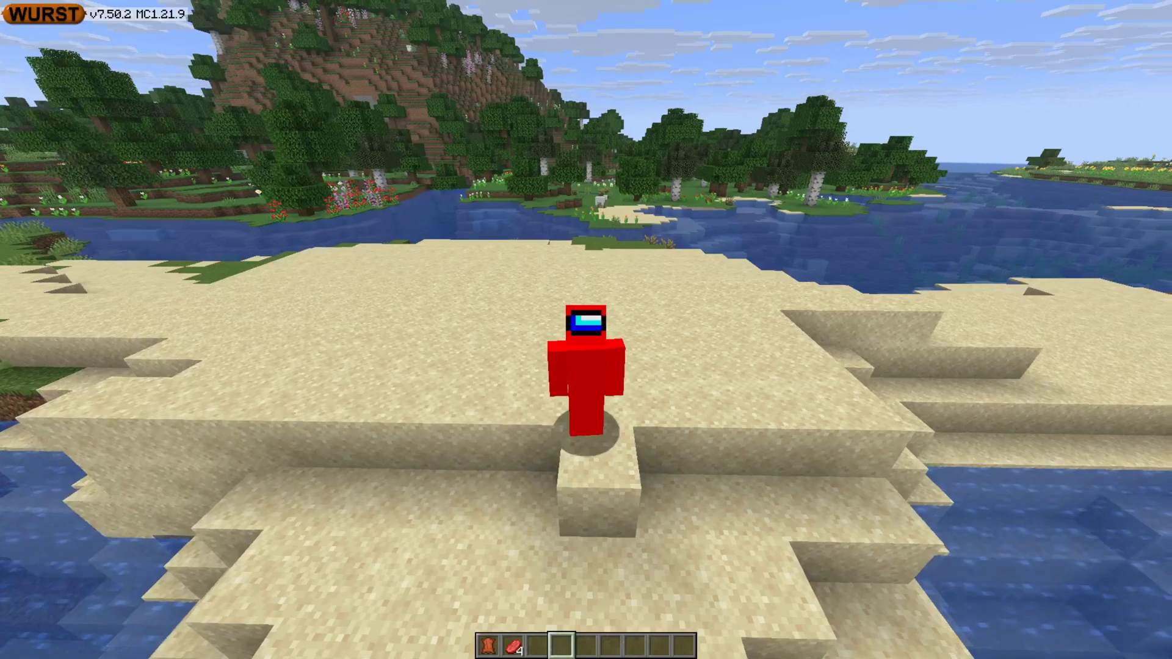
Walk the player across the sand toward the forest and reopen the Navigator hack list
key(w)
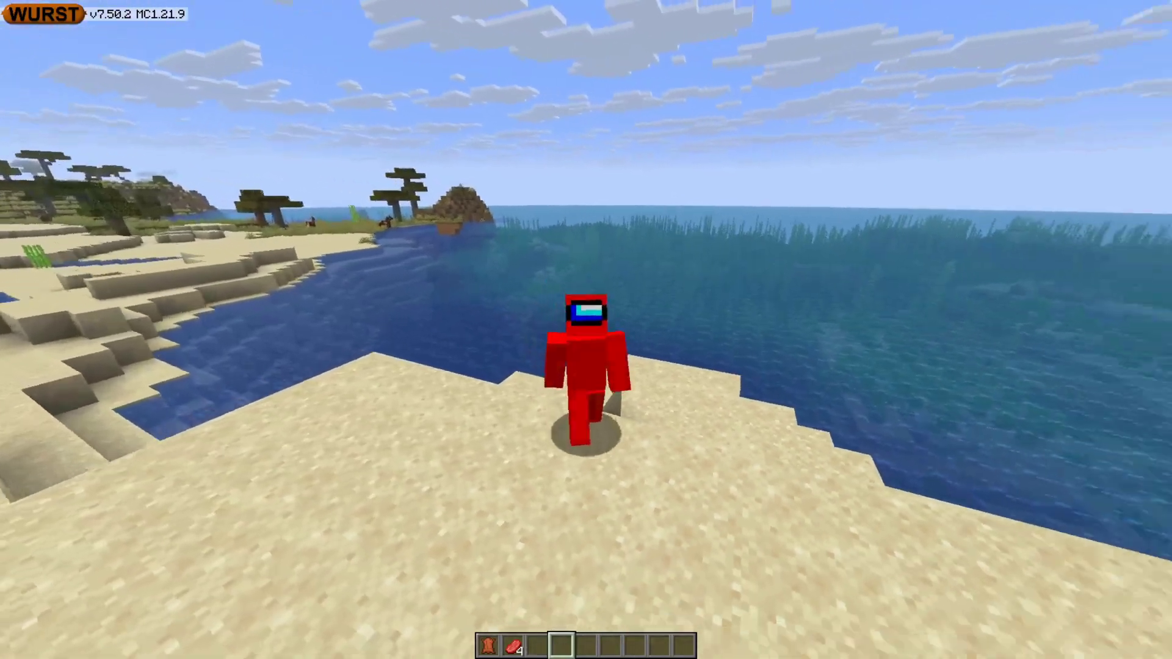
key(w)
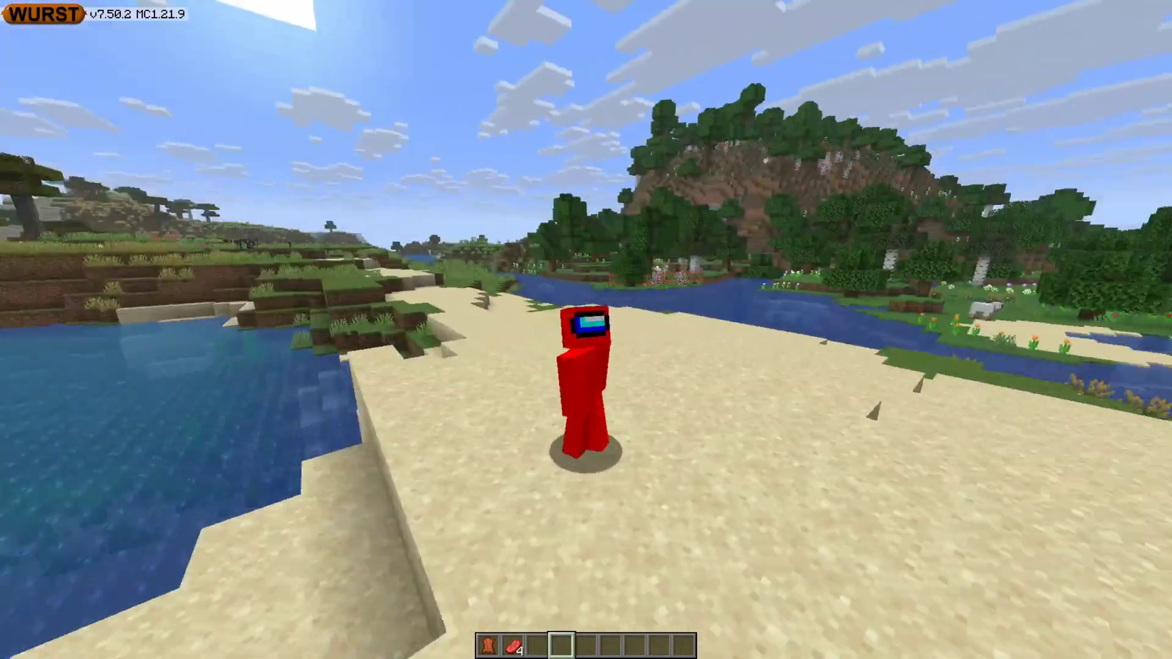
key(period)
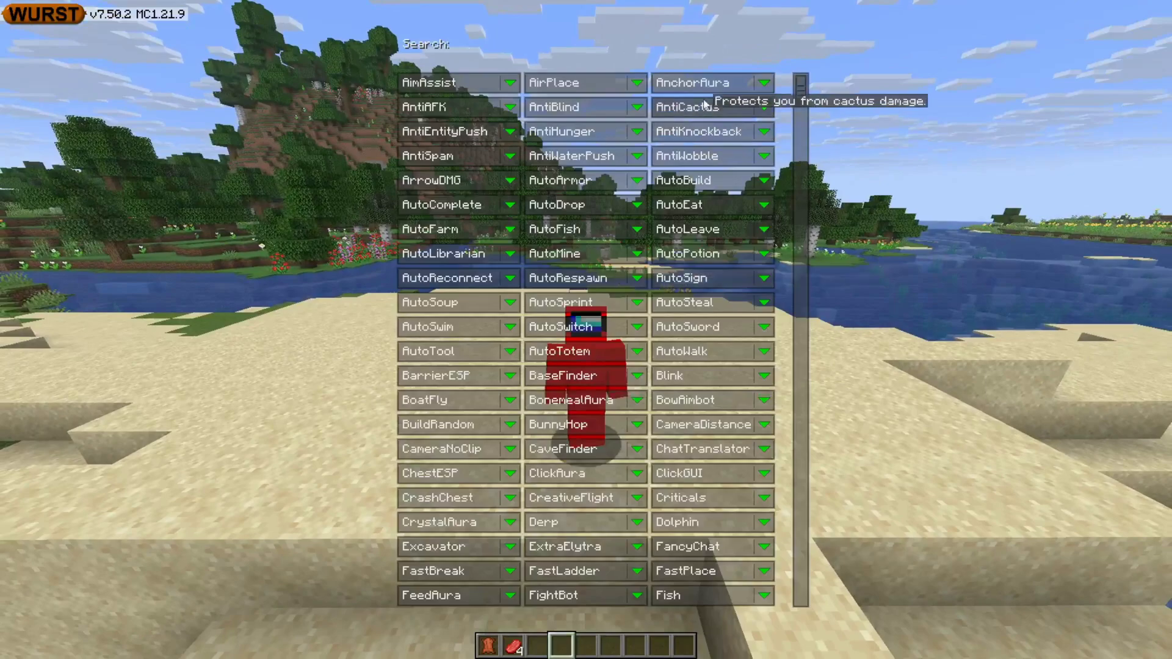
drag(802, 86, 816, 459)
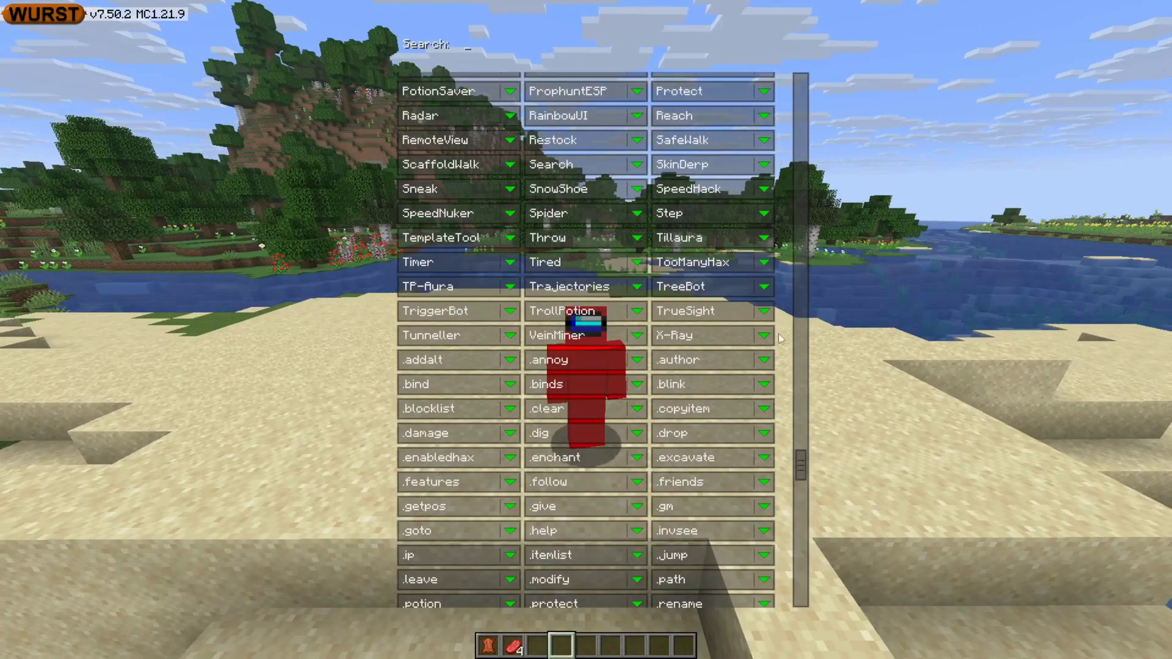
scroll(601, 311, up, 4)
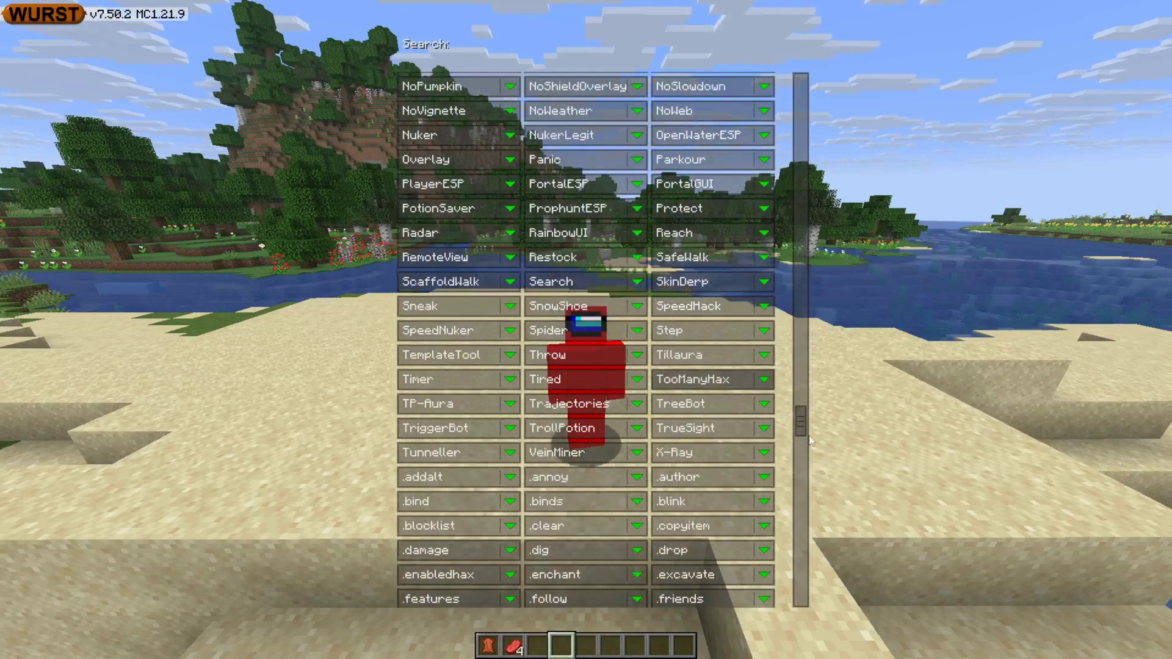
drag(803, 424, 797, 84)
Close the Navigator and run along the sand spit toward the river and hill
key(Escape)
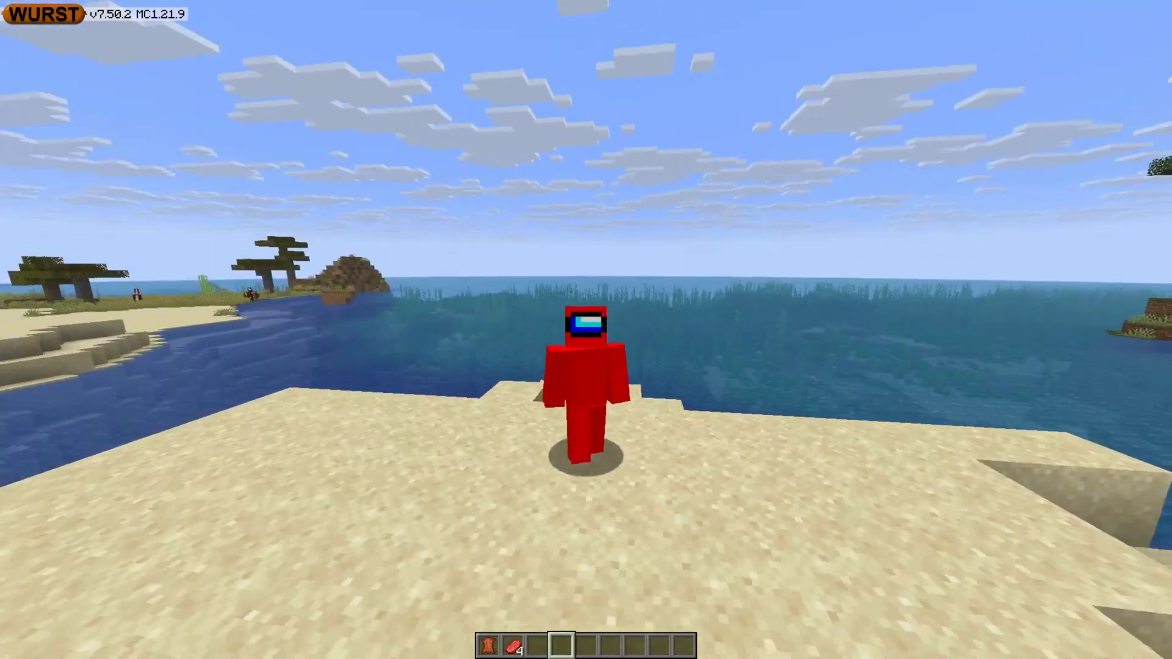
key(w)
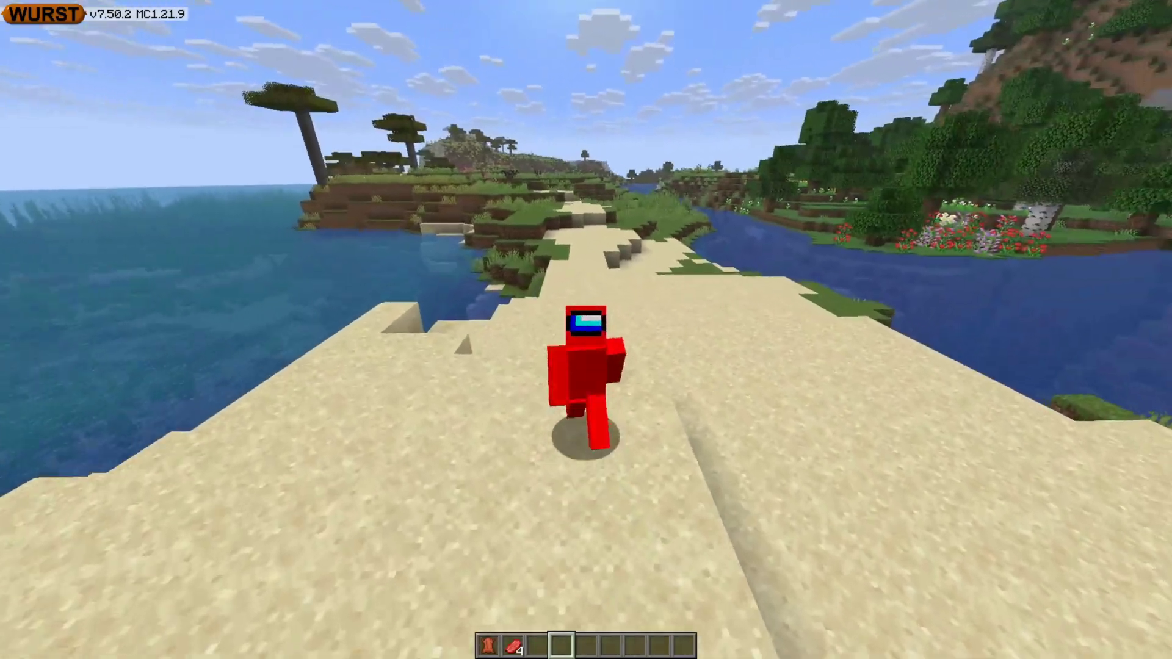